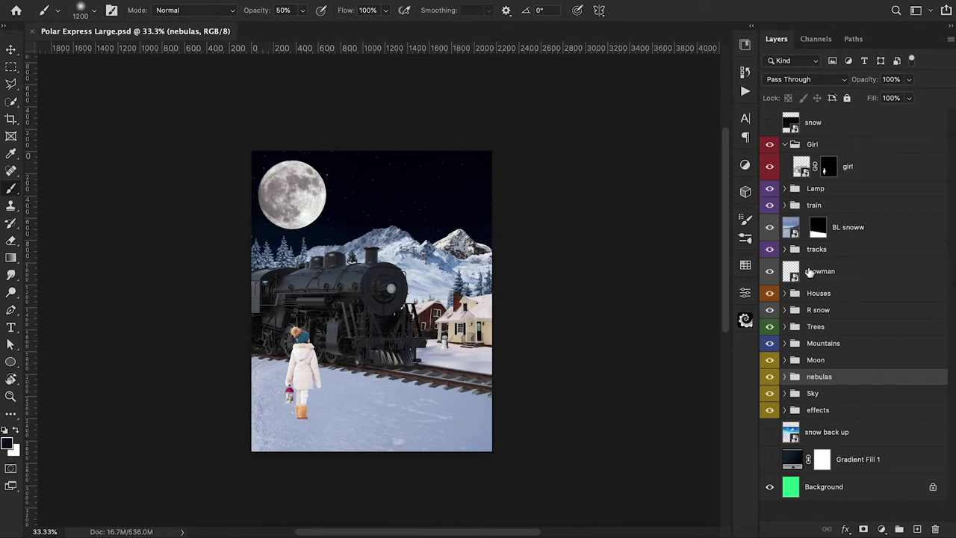
Move the Moon group slightly right and down in the night sky
left_click(811, 361)
key("ctrl+t")
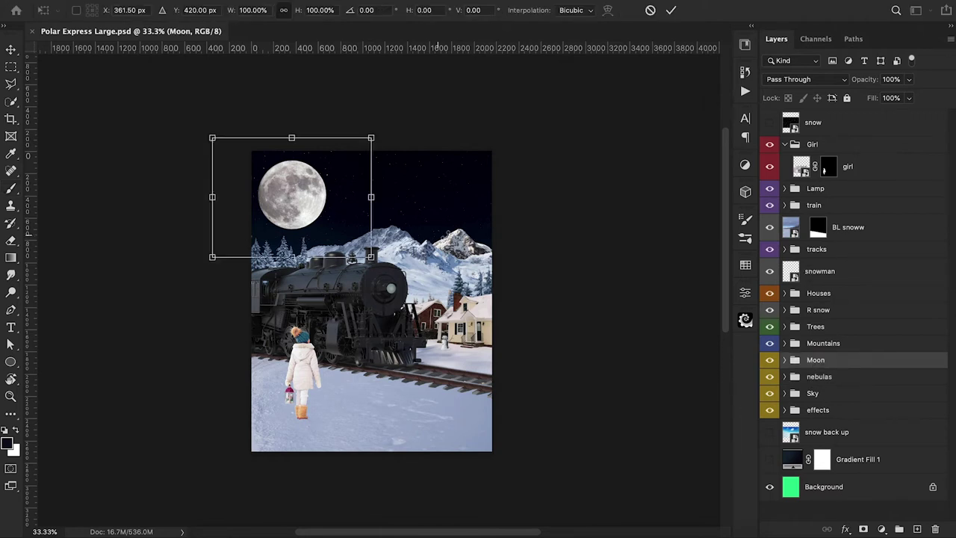
left_click_drag(344, 219, 351, 216)
key("Return")
key("b")
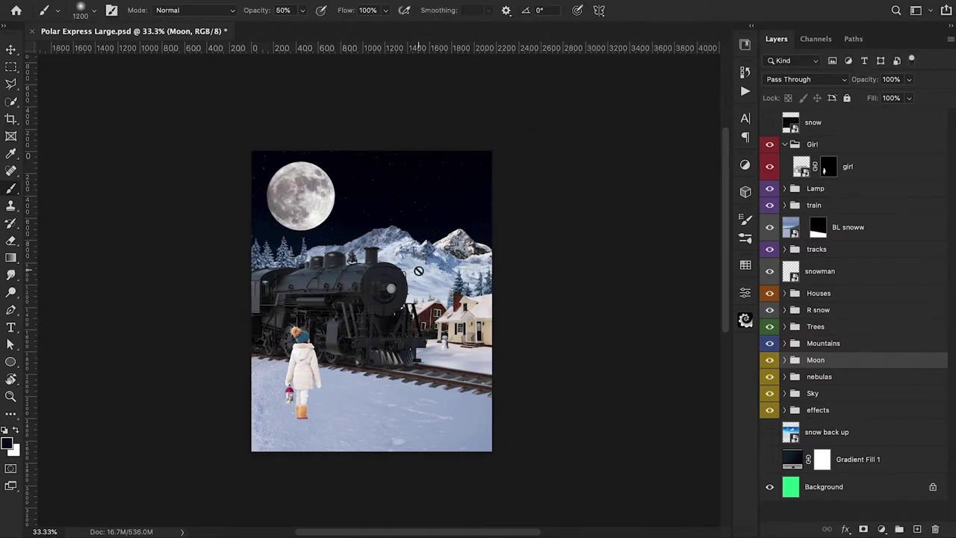
Show the space-1522035_1280 layer and move it to the top of the nebulas group
left_click(786, 377)
scroll(781, 375, "down", 3)
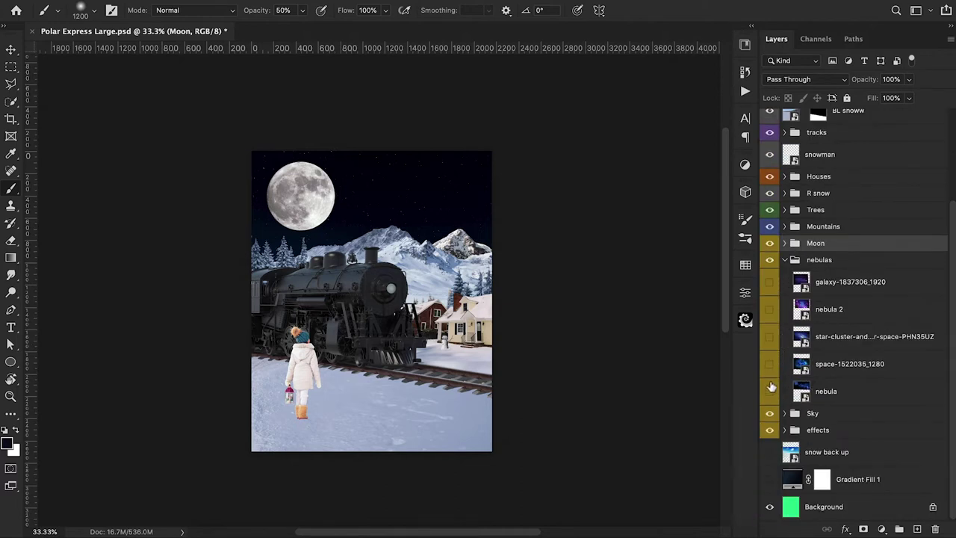
left_click(769, 368)
left_click_drag(821, 368, 824, 279)
Reposition and scale the space-1522035_1280 nebula so it fills the sky behind the moon and above the mountains
key("ctrl+t")
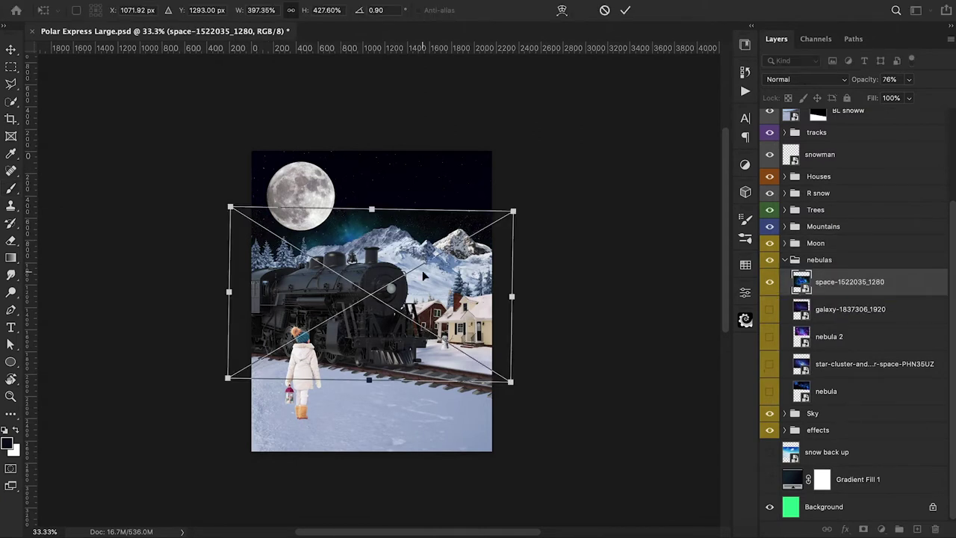
left_click_drag(423, 270, 420, 172)
left_click_drag(636, 136, 607, 161)
left_click_drag(466, 220, 469, 239)
left_click_drag(546, 229, 546, 233)
key("Return")
key("b")
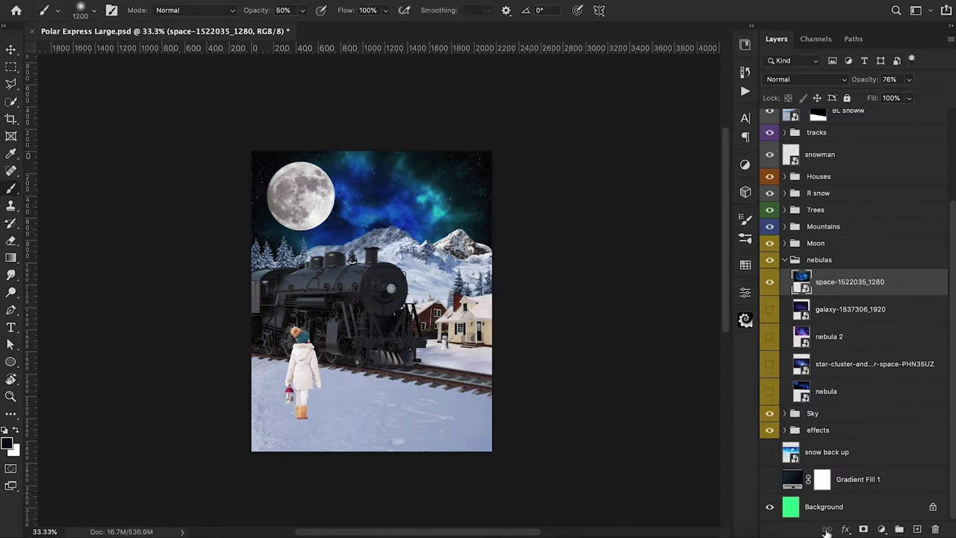
Add a Hue/Saturation adjustment clipped to the space-1522035_1280 layer, shifting hue slightly and reducing saturation and lightness
left_click(882, 529)
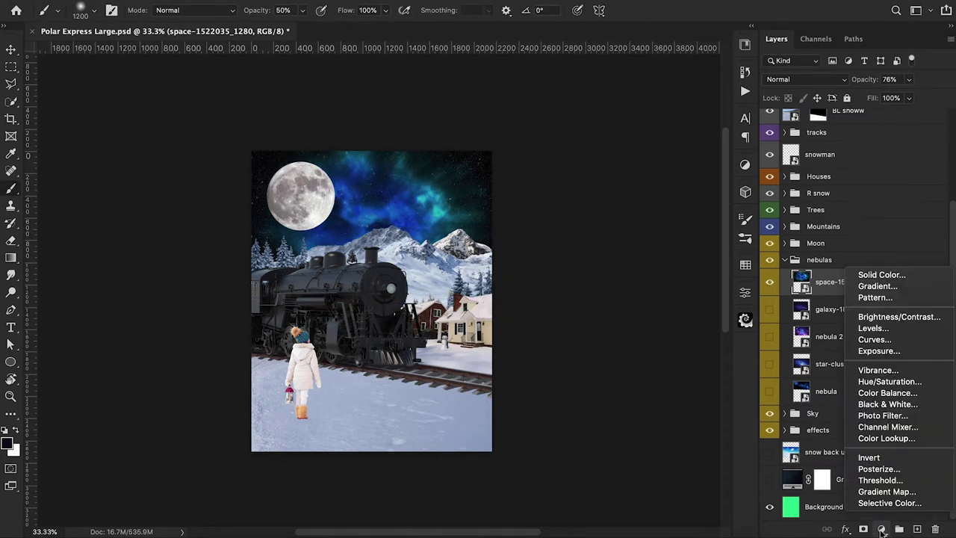
left_click(880, 383)
left_click(805, 295, "alt")
mouse_move(631, 383)
left_mouse_down()
mouse_move(572, 384)
mouse_move(600, 383)
mouse_move(594, 409)
mouse_move(561, 409)
mouse_move(579, 409)
mouse_move(616, 384)
mouse_move(588, 409)
mouse_move(626, 383)
left_mouse_up()
left_click_drag(585, 408, 592, 409)
left_click_drag(632, 440, 628, 440)
left_click(708, 287)
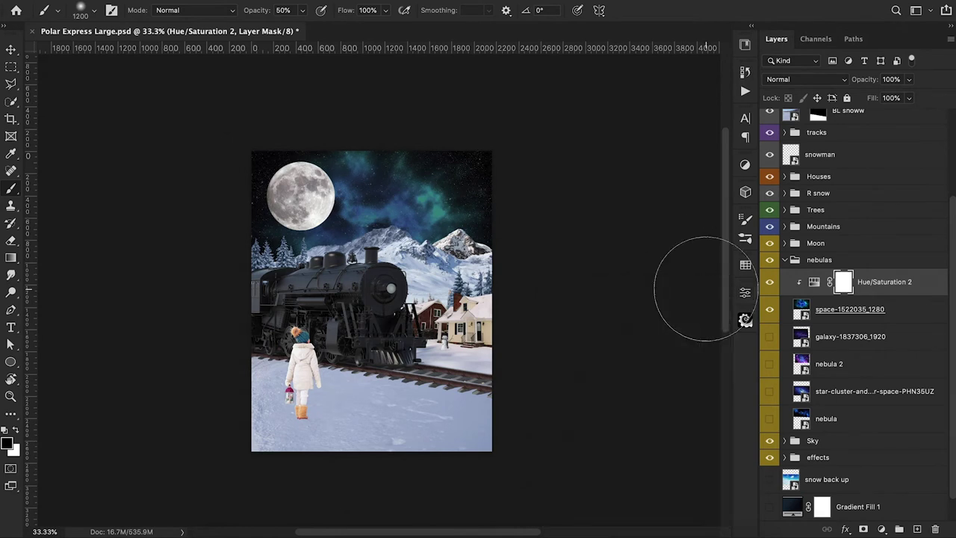
Add a clipped Levels adjustment above the Hue/Saturation layer, lowering the white input to about 231 and raising the black input slightly
left_click(881, 529)
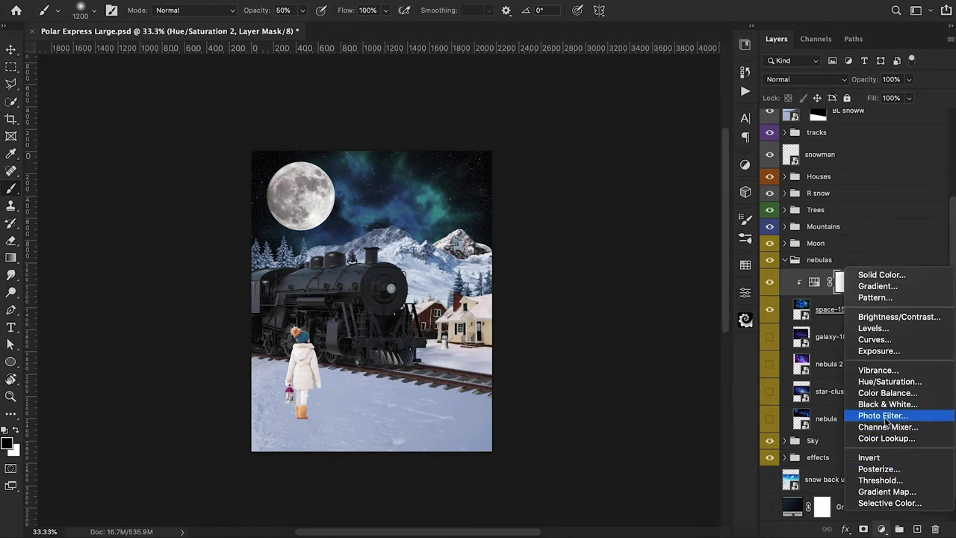
left_click(887, 329)
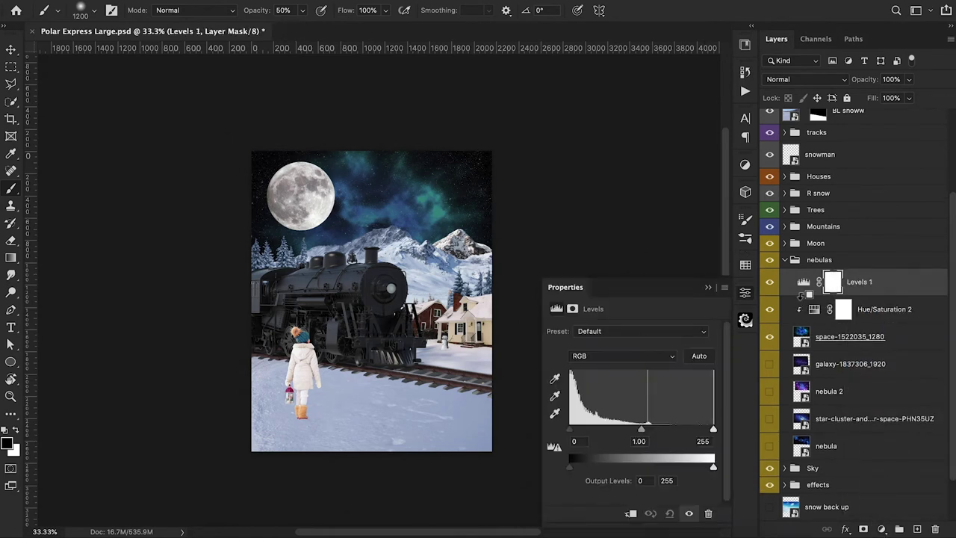
left_click(806, 295, "alt")
left_click_drag(714, 432, 700, 432)
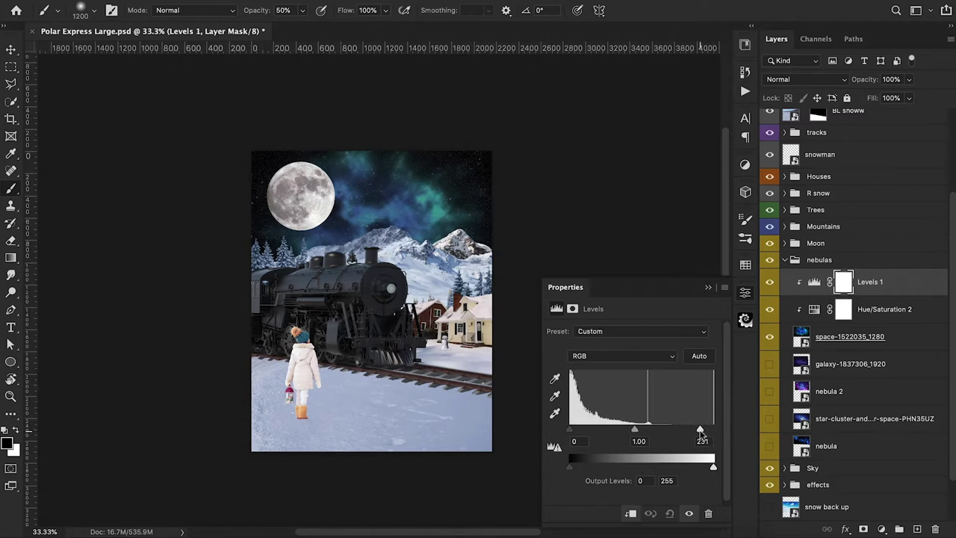
left_click_drag(569, 433, 574, 436)
left_click(708, 287)
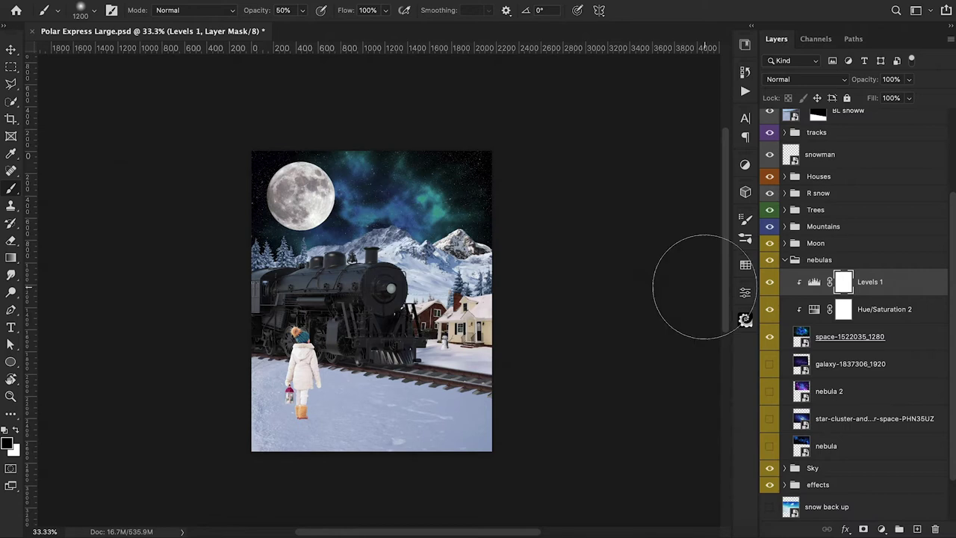
Add a clipped Selective Color adjustment to the nebula and tune the Blues, reducing their cyan and black
left_click(881, 529)
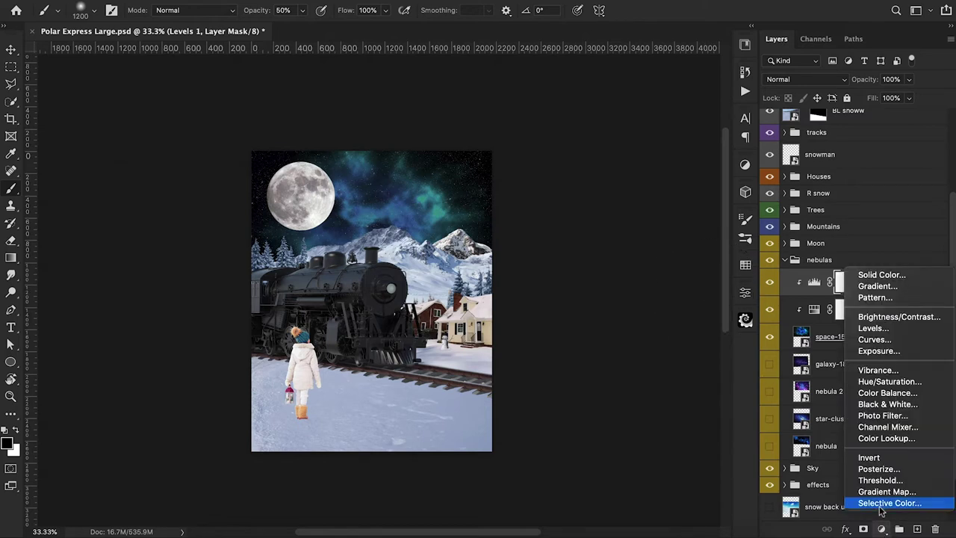
left_click(785, 309)
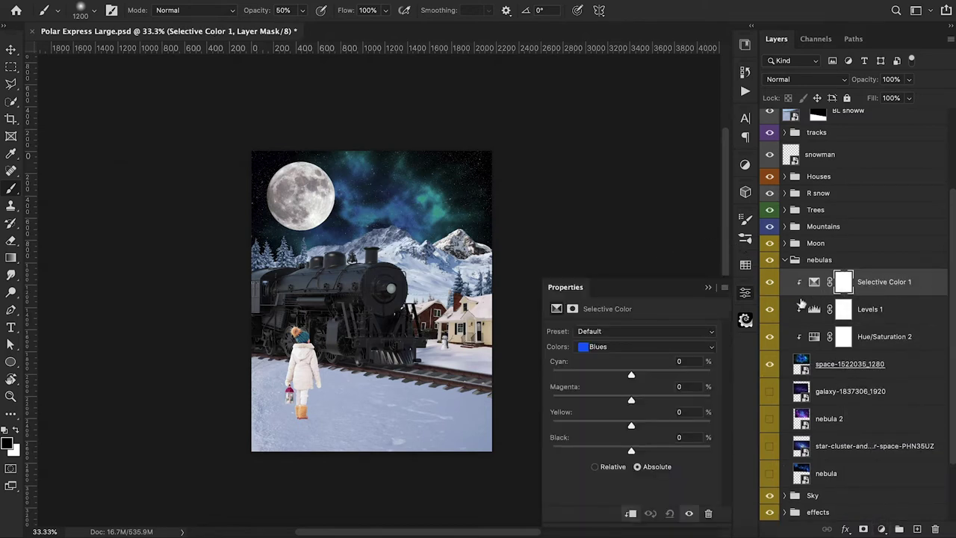
left_click(629, 348)
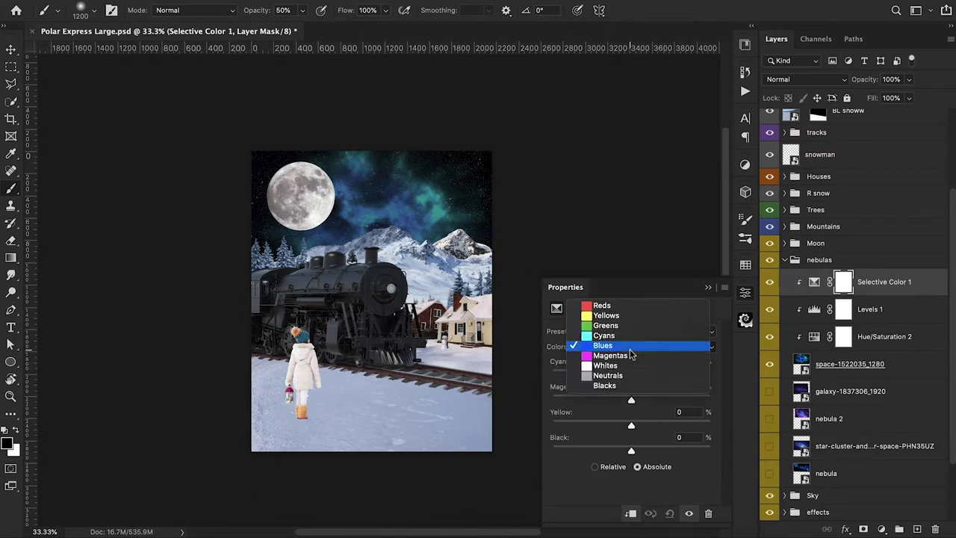
left_click(628, 345)
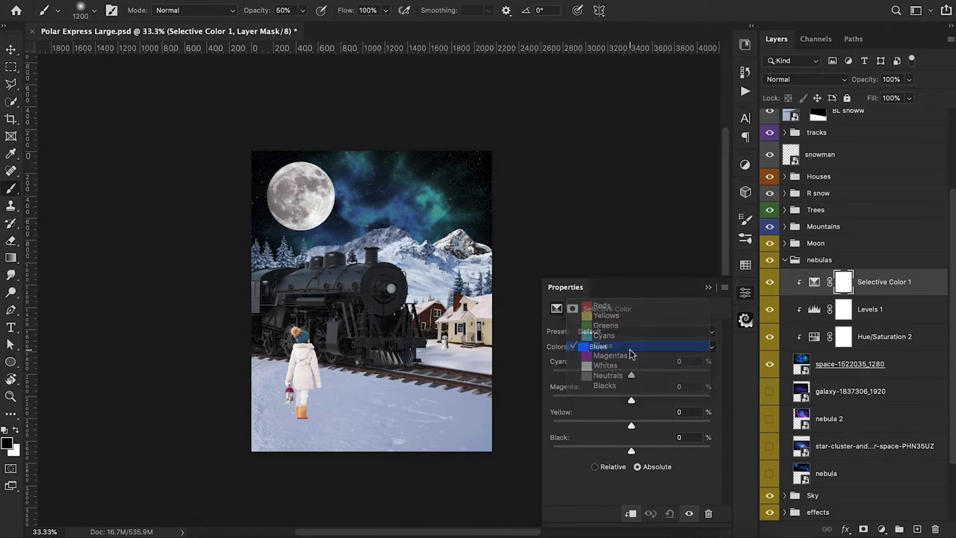
left_click_drag(631, 375, 623, 404)
left_click_drag(631, 451, 617, 453)
left_click_drag(605, 377, 612, 379)
left_click_drag(631, 425, 615, 453)
Set the Selective Color Cyans to Cyan -37%, Magenta -3% and Black -22%
left_click(605, 347)
left_click(611, 337)
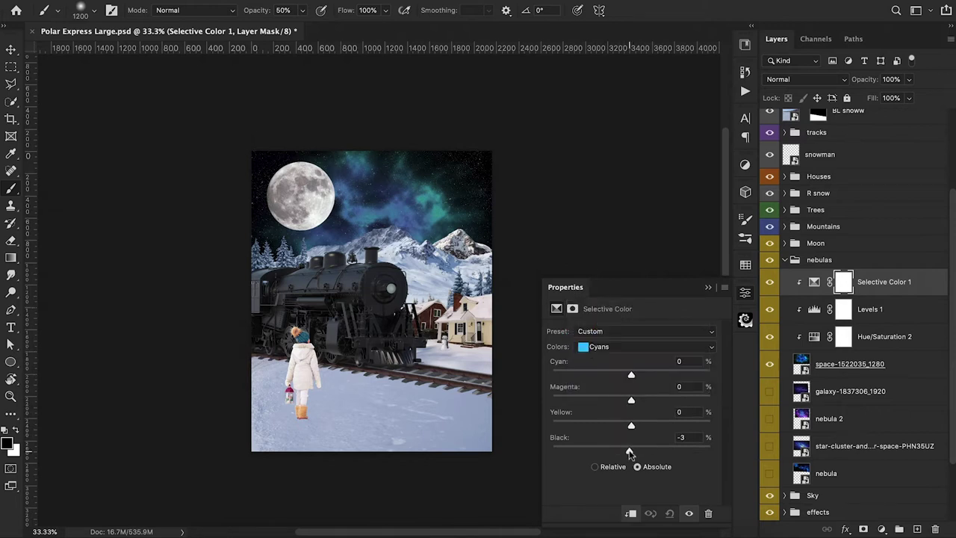
left_click_drag(631, 400, 603, 382)
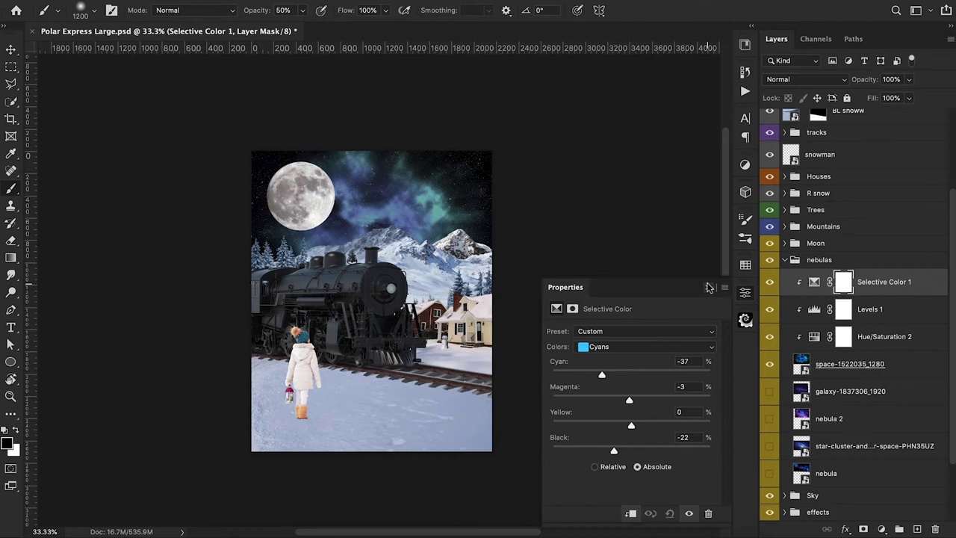
left_click(708, 287)
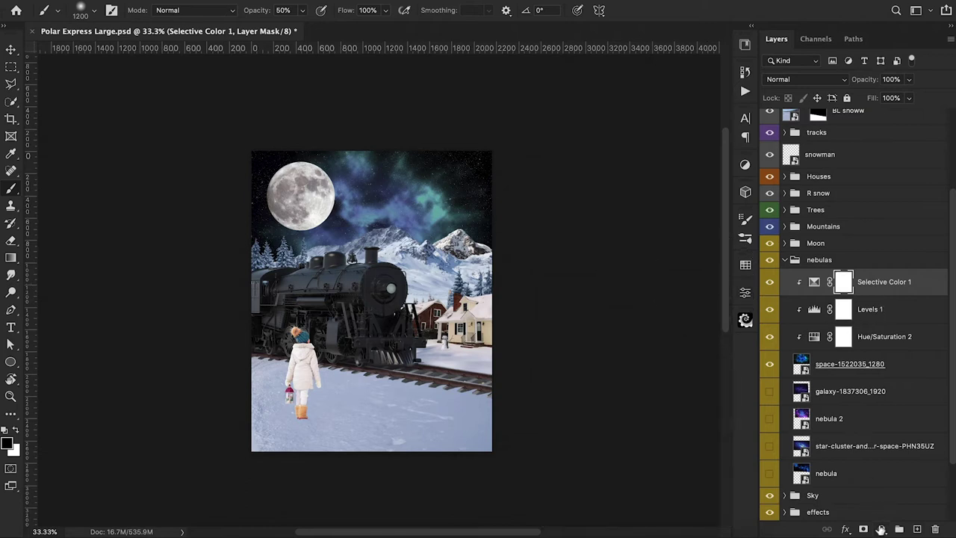
Add a second clipped Hue/Saturation adjustment above Selective Color with saturation -17, and compare the sky with and without it
left_click(882, 529)
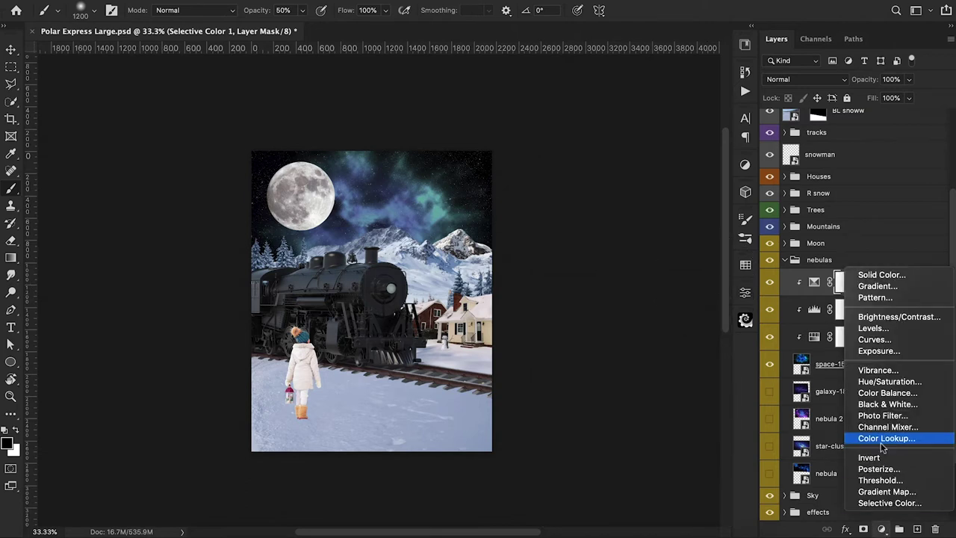
left_click(873, 385)
left_click(800, 293, "alt")
left_click_drag(632, 408, 611, 433)
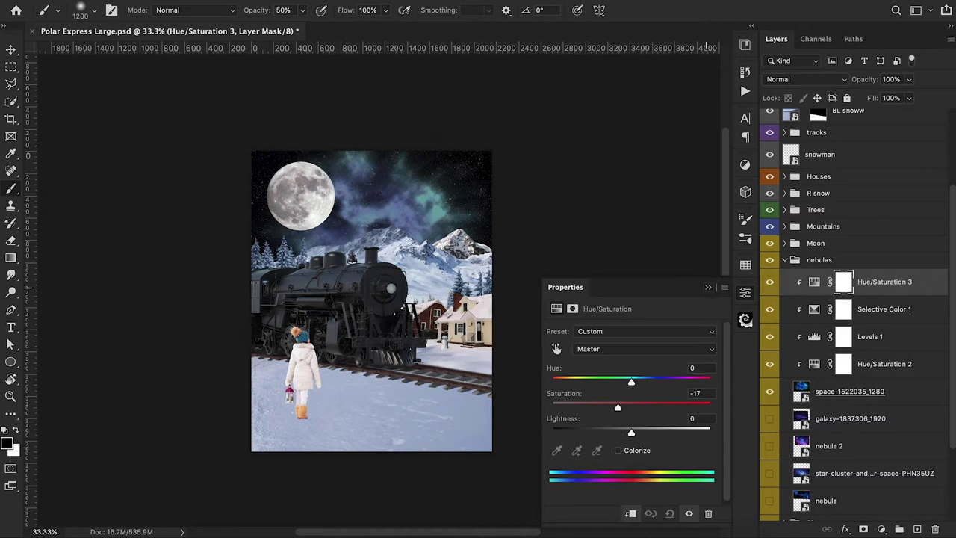
left_click(708, 289)
left_click(770, 281)
left_click(769, 281)
left_click(769, 281)
left_click(769, 282)
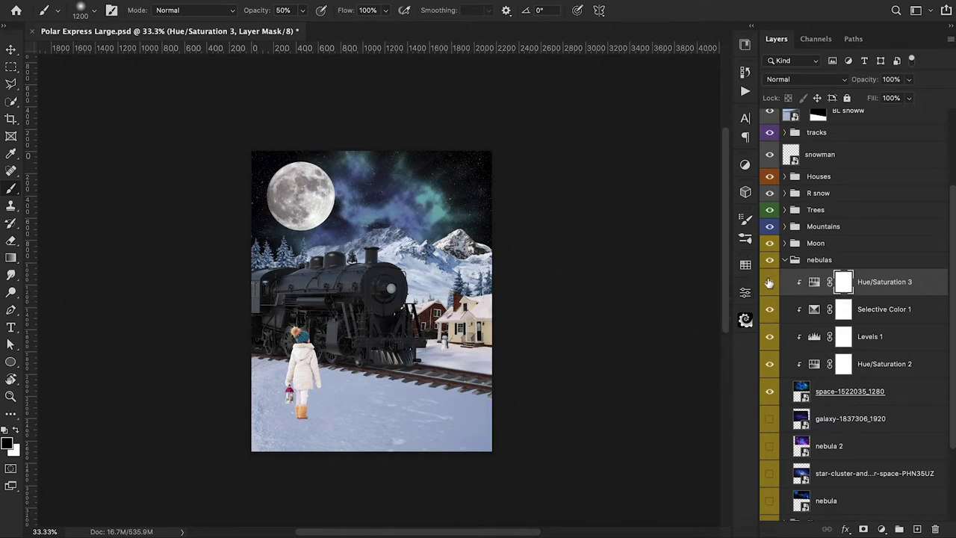
Lower the saturation of the Hue/Saturation 3 adjustment further and compare the sky before and after
double_click(815, 282)
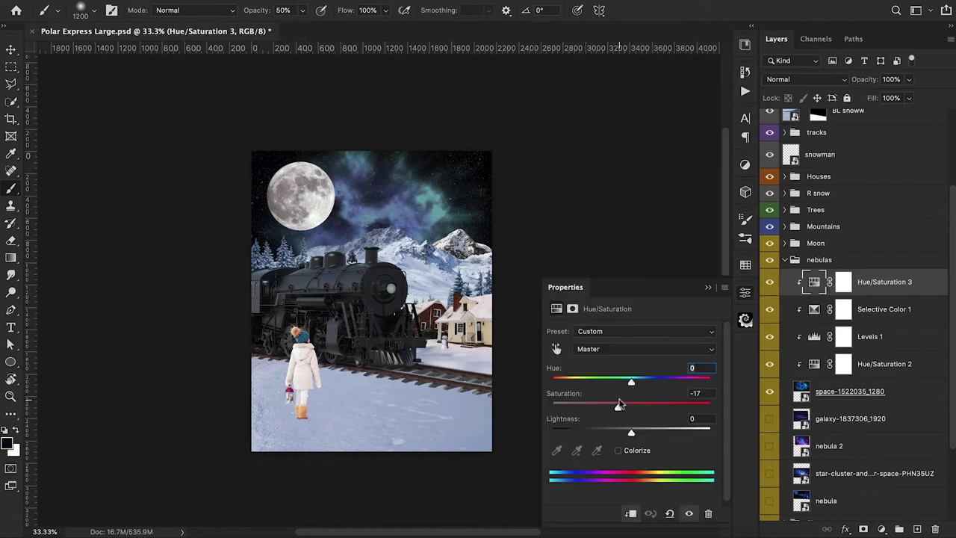
left_click_drag(618, 411, 608, 412)
left_click(709, 287)
left_click(769, 283)
left_click(769, 283)
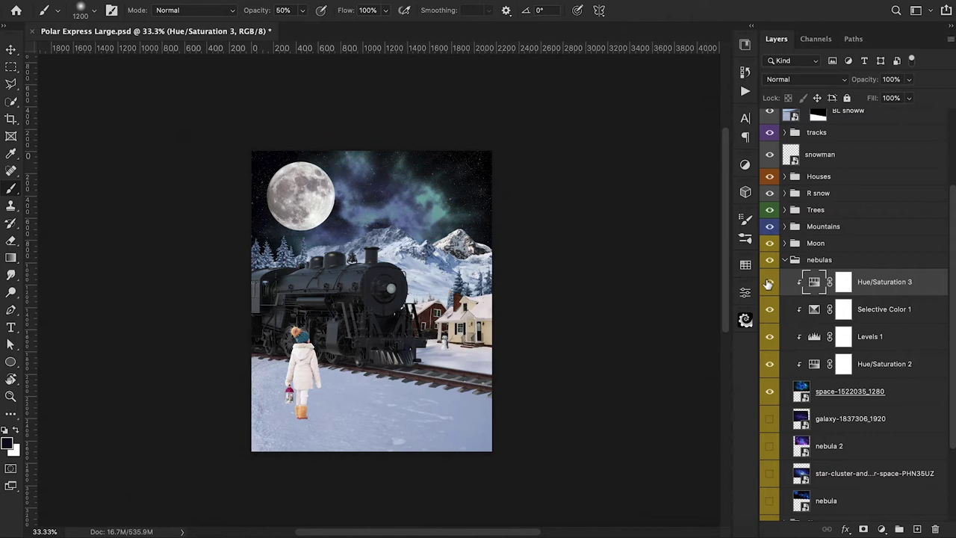
Paint black on the Hue/Saturation 3 mask across the upper sky with a 900 px brush at 50% opacity, and compare the effect
left_click(842, 282)
key("bracketleft")
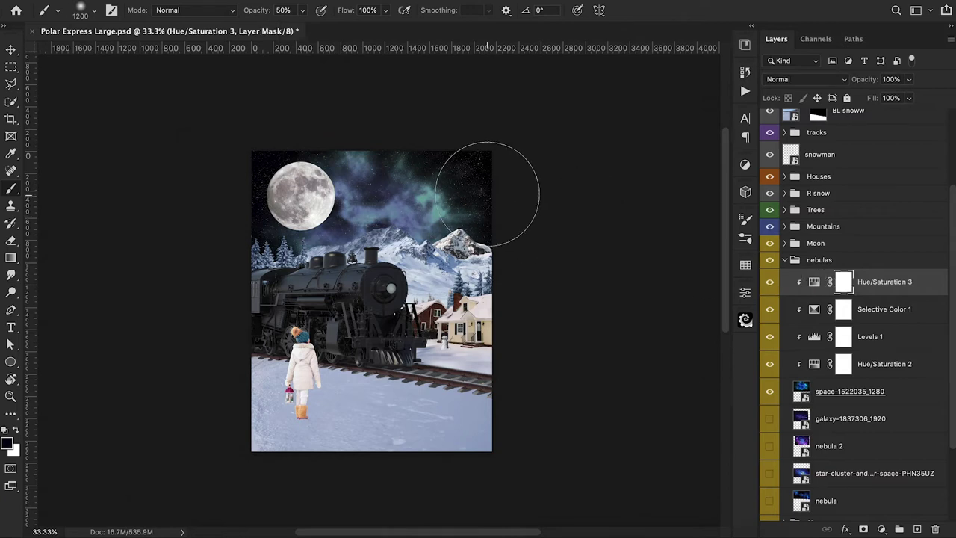
key("bracketleft")
key("bracketleft")
mouse_move(483, 188)
left_mouse_down()
mouse_move(456, 196)
mouse_move(414, 172)
mouse_move(345, 174)
mouse_move(323, 192)
mouse_move(297, 191)
mouse_move(296, 218)
left_mouse_up()
left_click(770, 283)
left_click(771, 285)
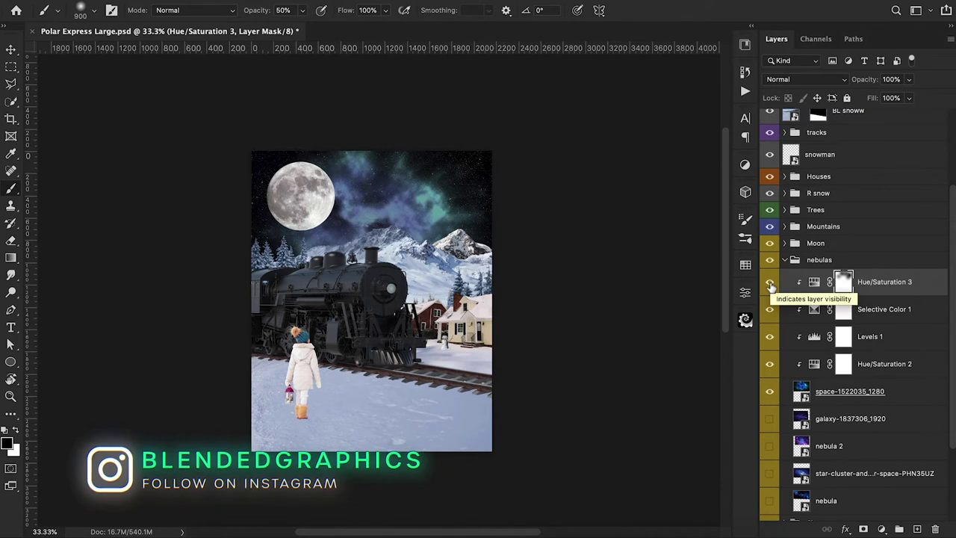
Add a clipped Color Balance adjustment to the nebula, set the Shadows Magenta–Green value to +2, and compare before and after
left_click(881, 529)
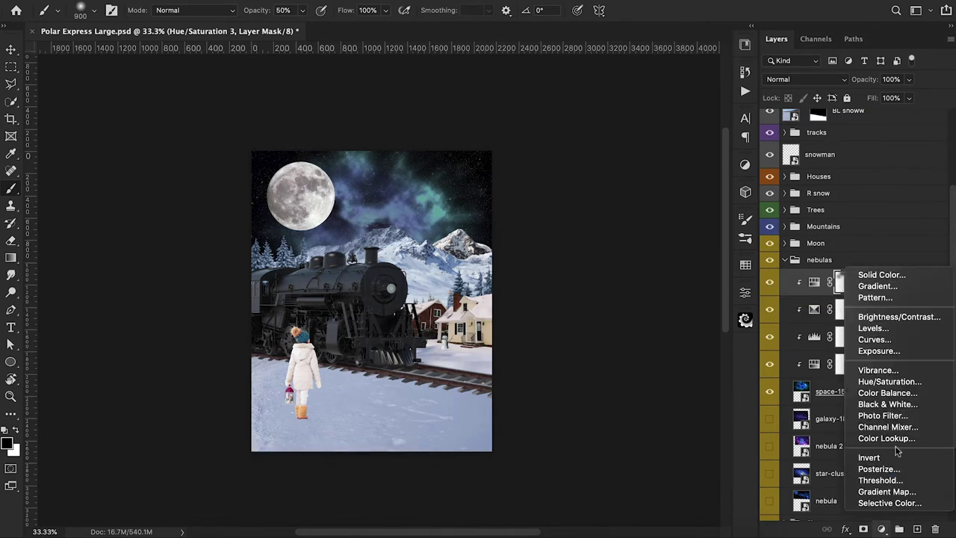
left_click(889, 396)
left_click(796, 297, "alt")
left_click_drag(616, 363, 617, 395)
left_click(598, 331)
left_click(598, 341)
left_click(601, 334)
left_click(588, 310)
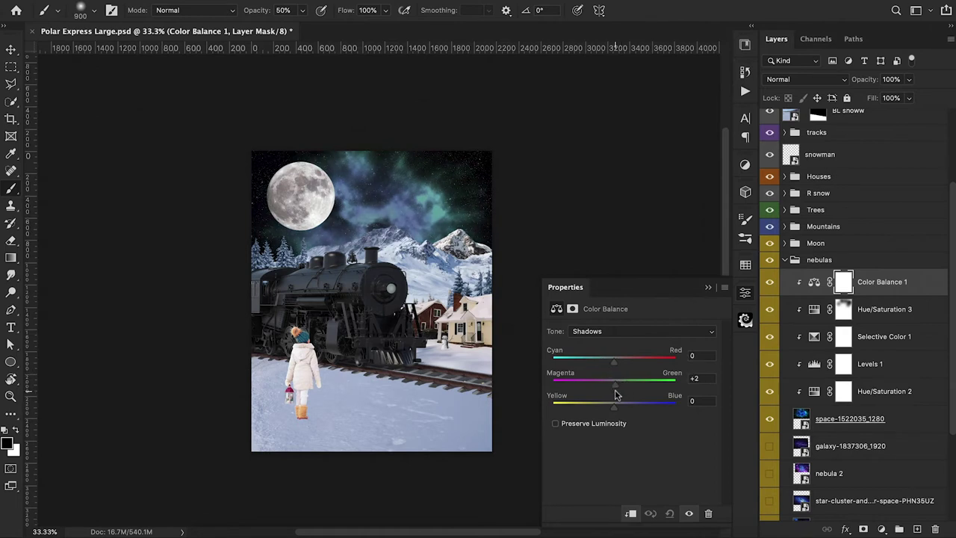
left_click(708, 287)
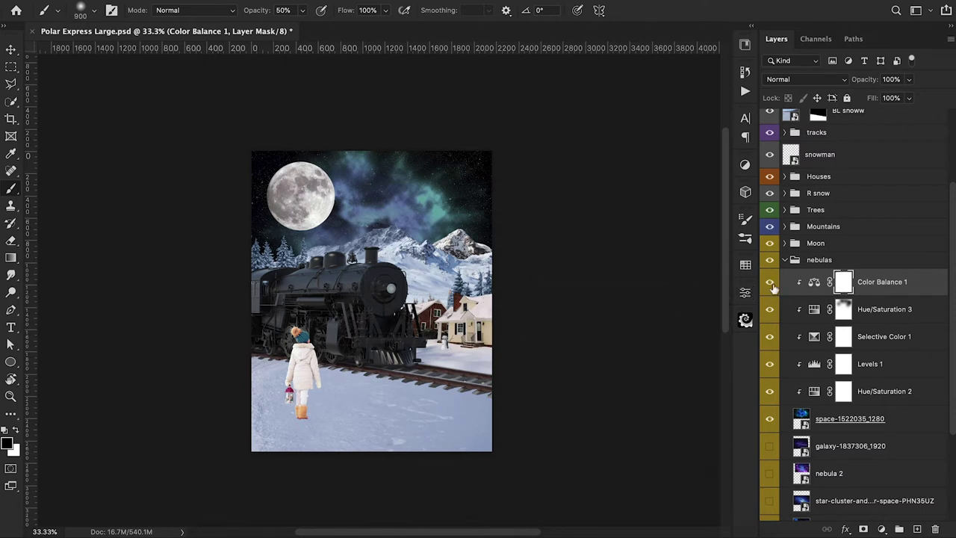
left_click(769, 284)
left_click(769, 285)
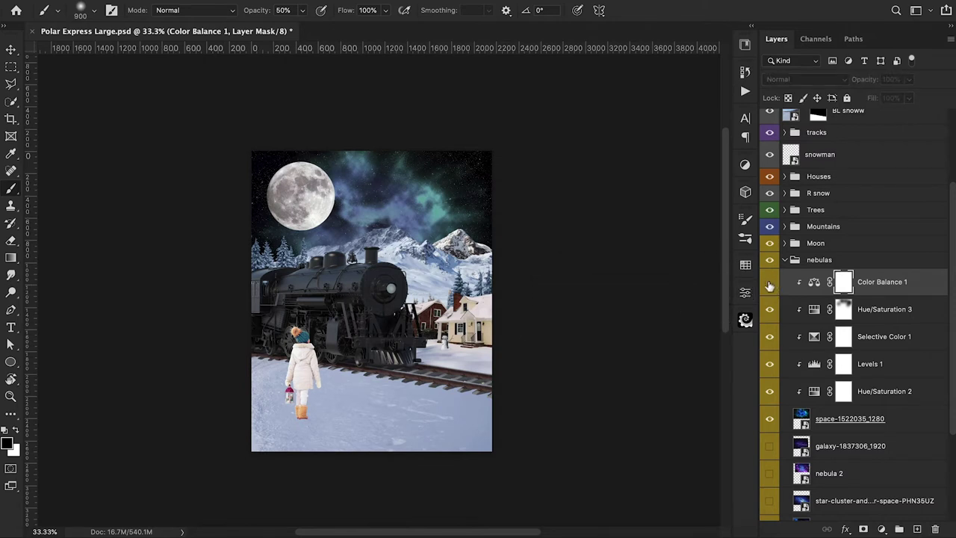
left_click(770, 285)
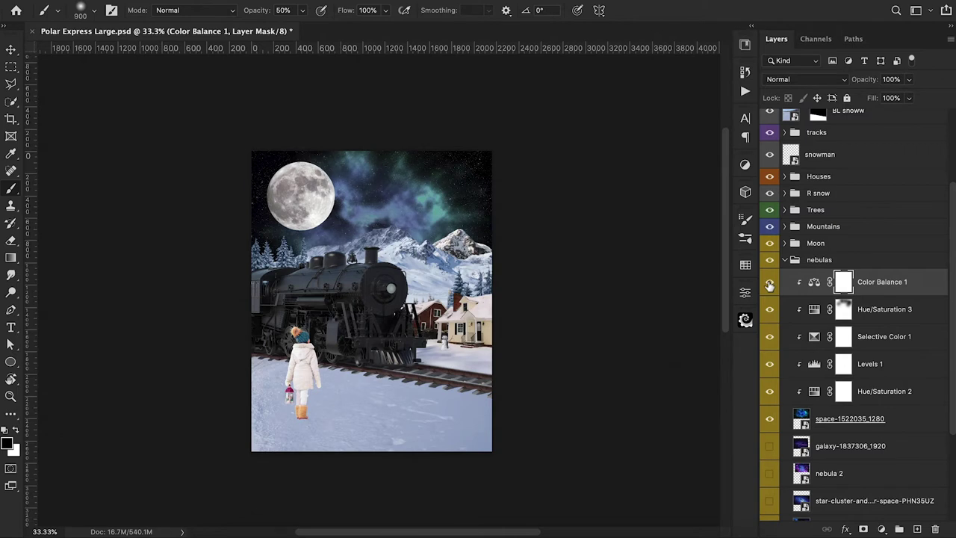
Group the layers from Color Balance 1 down to space-1522035_1280
left_click(873, 292)
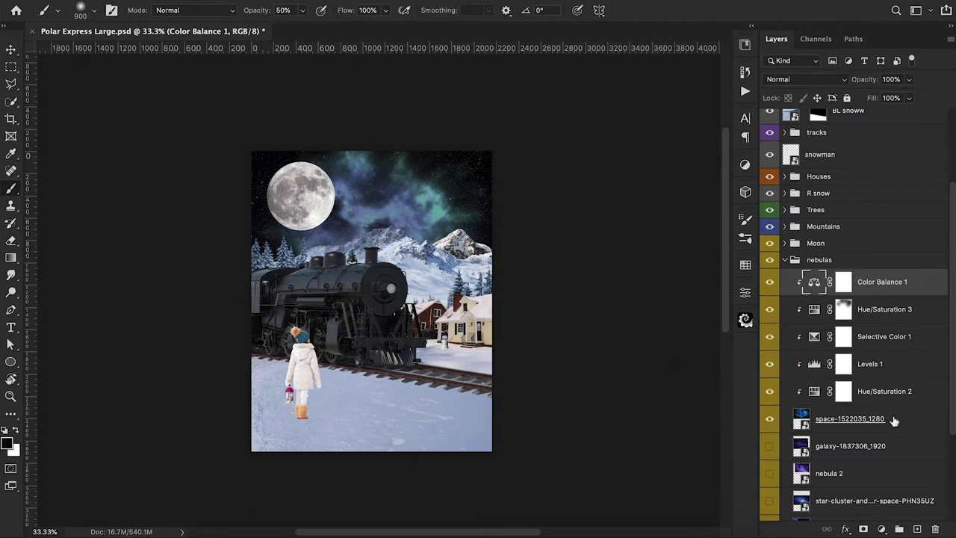
left_click(895, 423, "shift")
key("super+g")
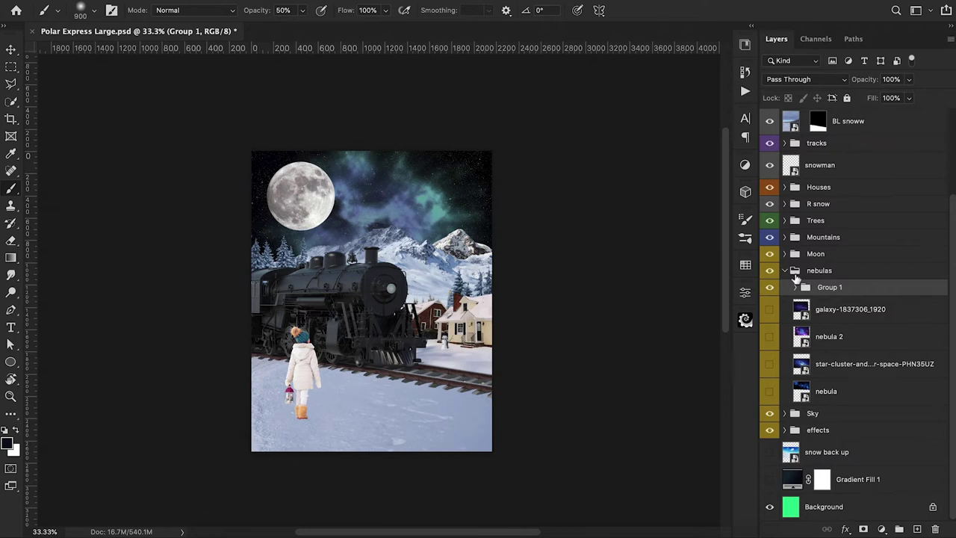
Duplicate the new nebula group and convert the copy to a Smart Object
key("super+j")
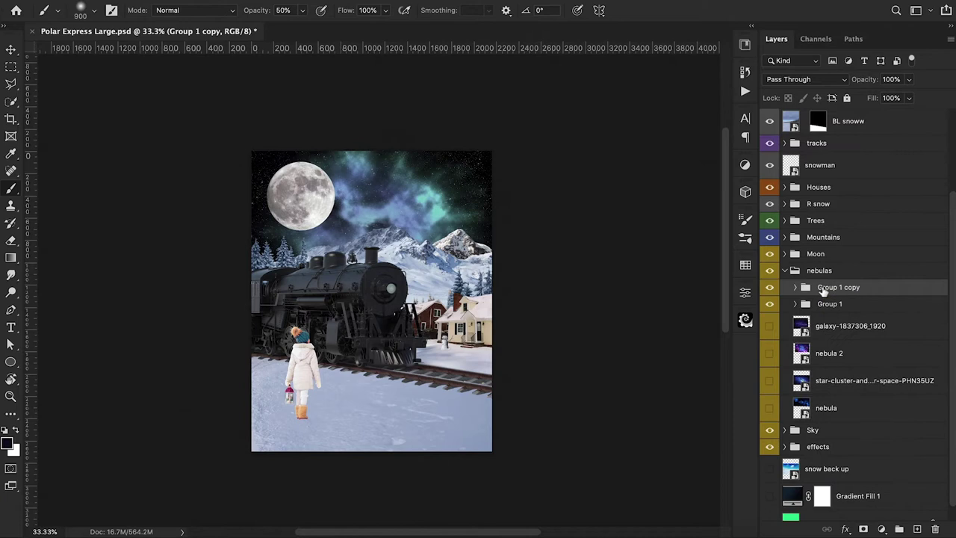
right_click(839, 294)
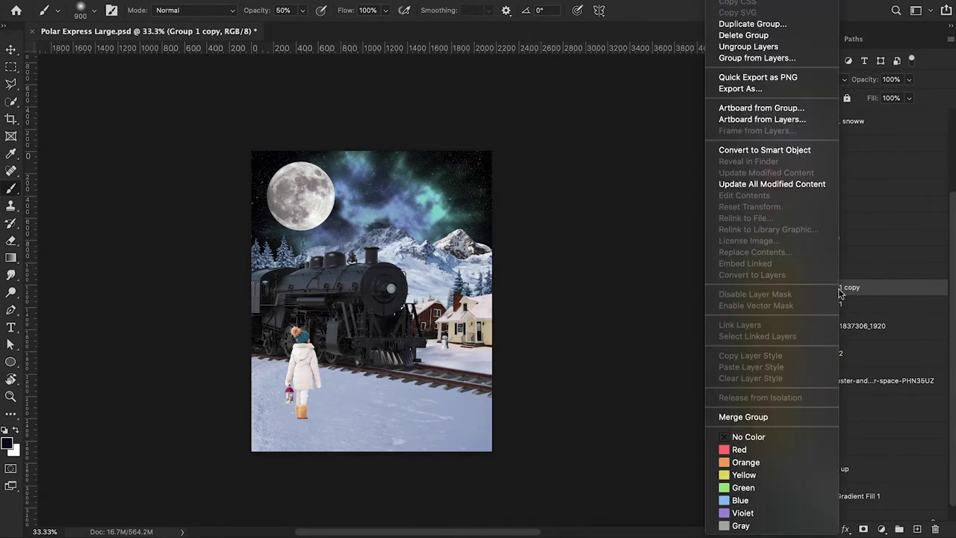
left_click(784, 150)
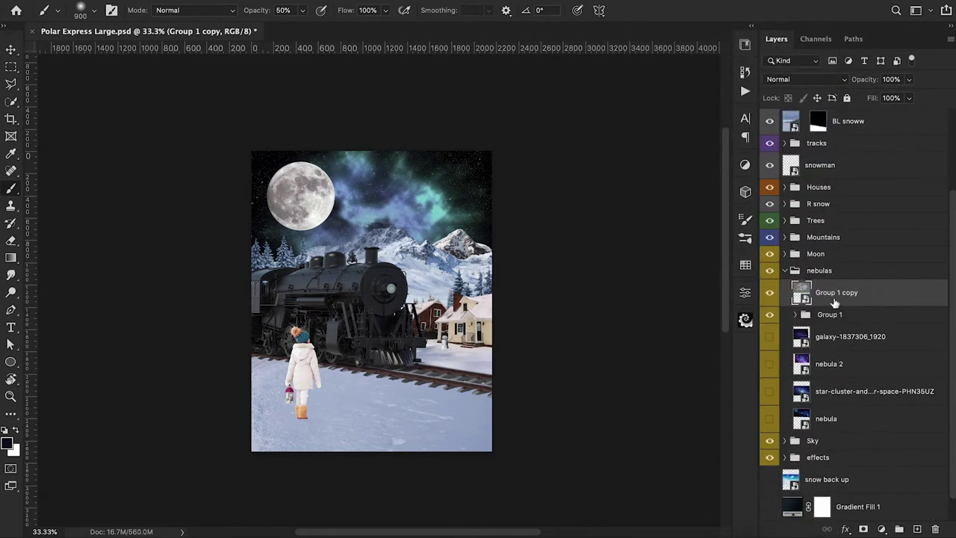
Duplicate the nebula Smart Object, merge the two copies into one layer, and rename it Nebula
key("super+j")
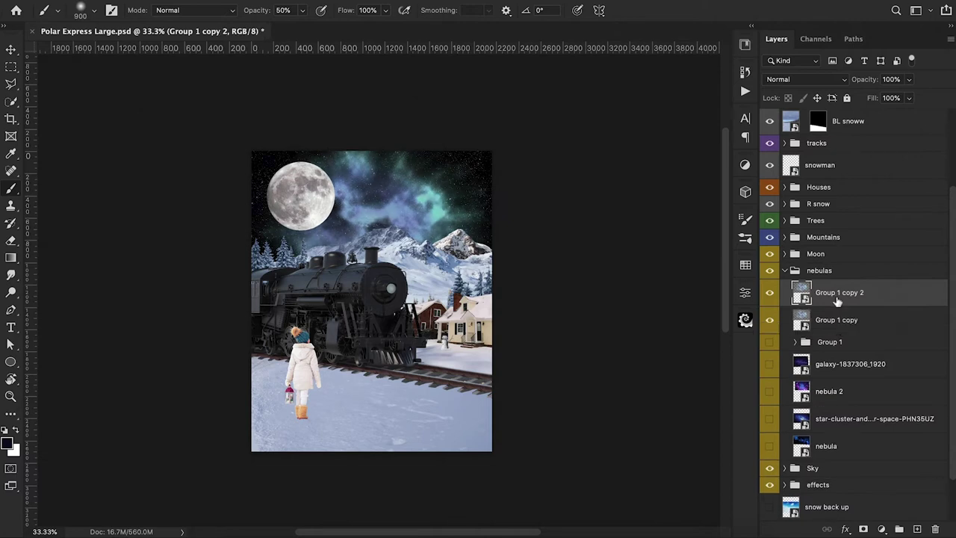
left_click(833, 315, "shift")
key("super+e")
double_click(839, 294)
type("Nebula")
key("Return")
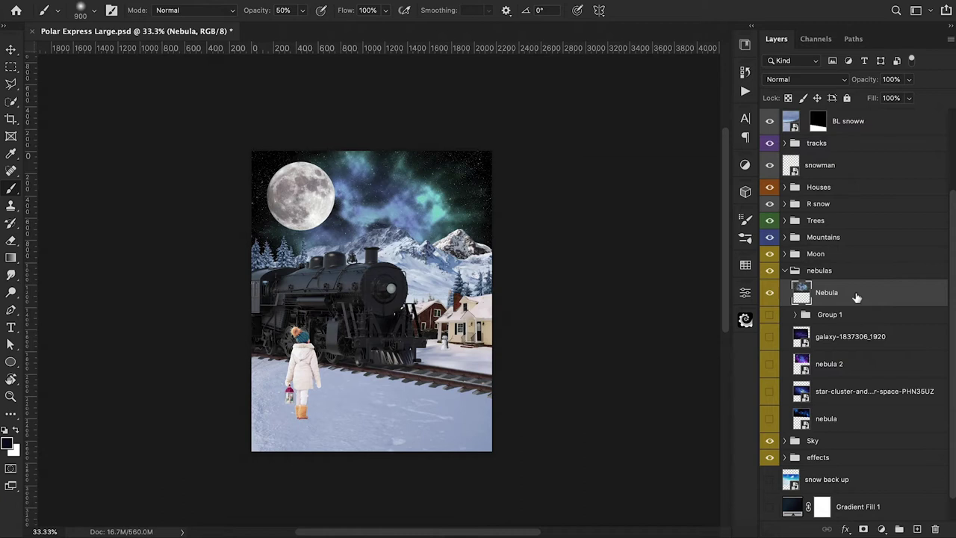
Rotate the Nebula layer about -0.3° and move it down behind the moon and the left side of the mountains
key("ctrl+t")
left_click_drag(555, 186, 573, 196)
left_click_drag(461, 214, 408, 264)
left_click_drag(527, 220, 523, 207)
left_click_drag(387, 316, 416, 283)
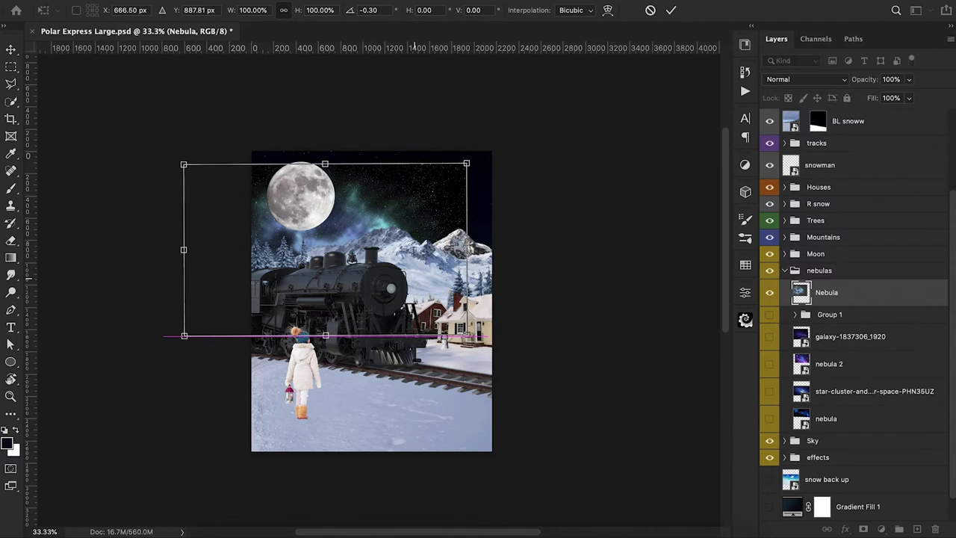
key("Return")
key("b")
Duplicate the Nebula layer and move the copy over to the right side of the sky
key("ctrl+j")
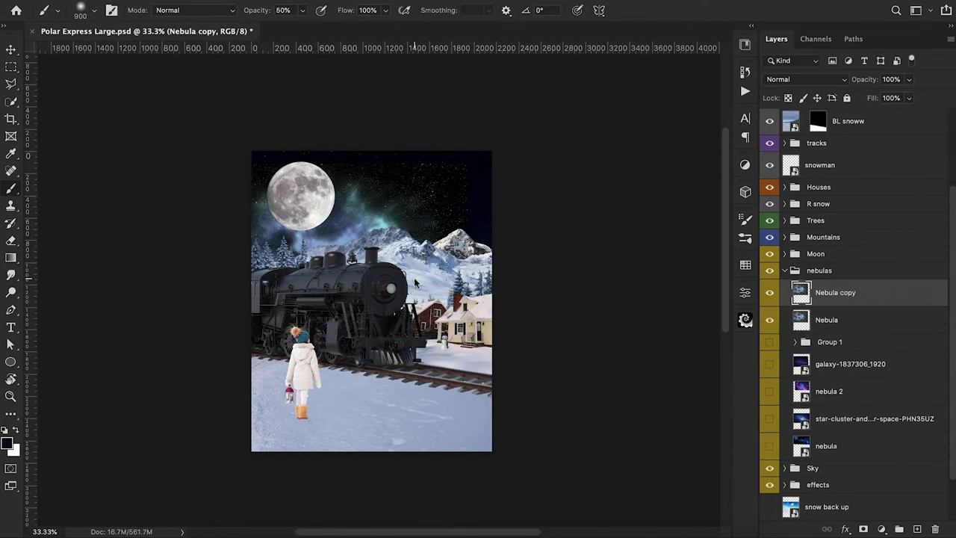
key("ctrl+t")
mouse_move(416, 287)
left_mouse_down()
mouse_move(504, 277)
mouse_move(536, 261)
left_mouse_up()
left_click(671, 11)
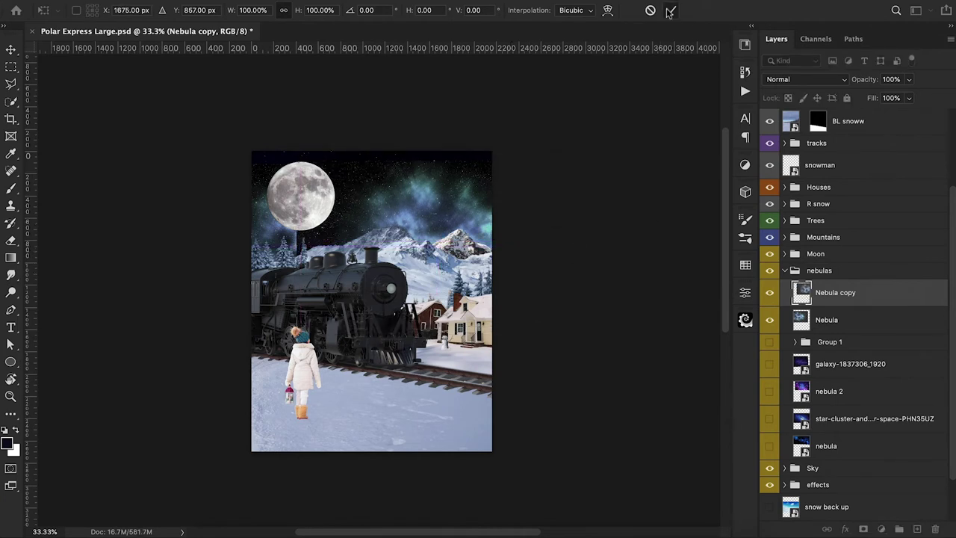
Add a white layer mask to both the Nebula and Nebula copy layers
left_click(849, 323)
left_click(864, 529)
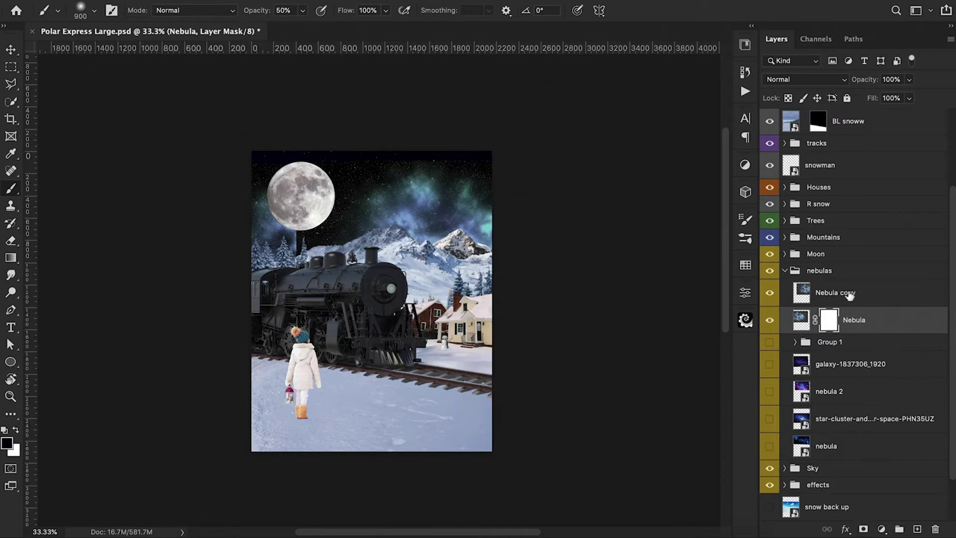
left_click(849, 294)
left_click(863, 529)
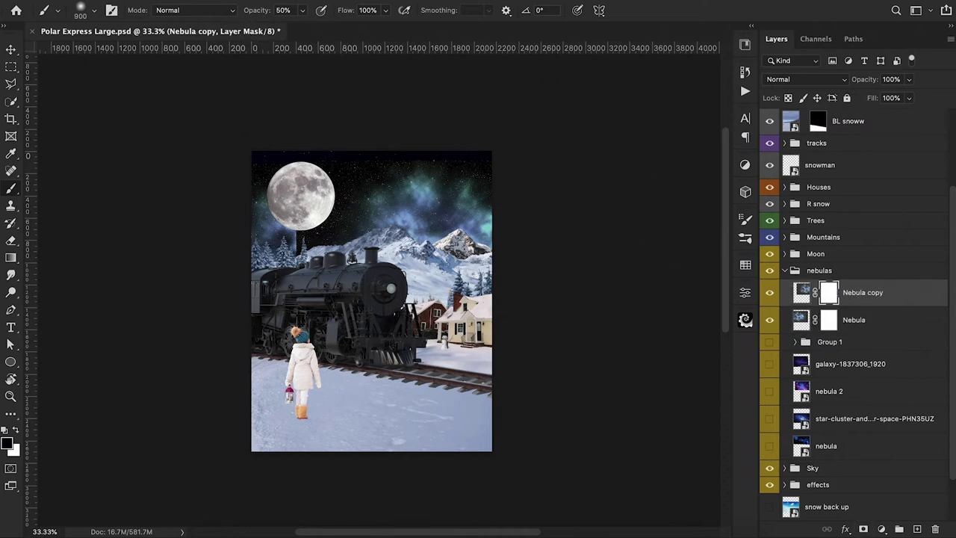
Paint black on the Nebula copy and Nebula masks around the moon and upper sky with a 900 px brush at 50% opacity
left_click(341, 177)
key("super+z")
left_click(340, 182)
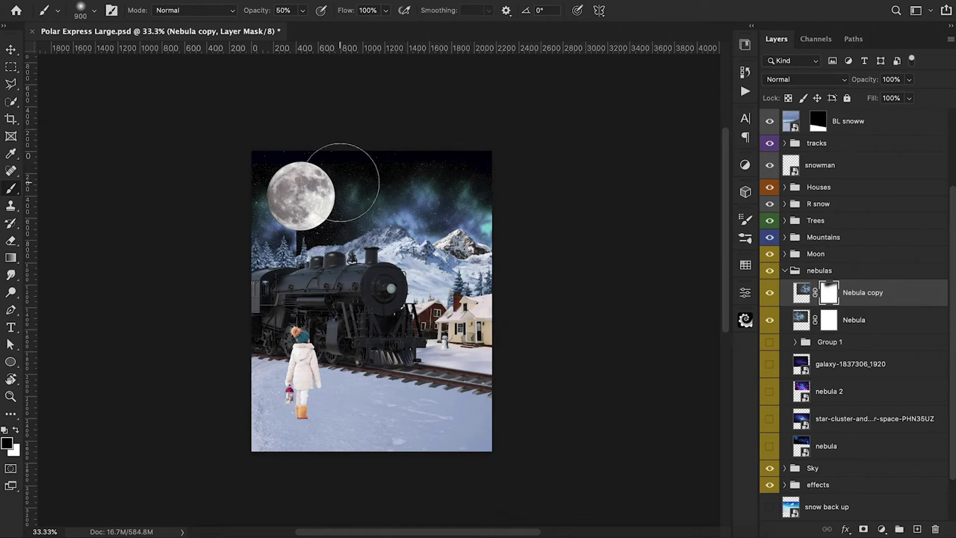
left_click(300, 185)
left_click(284, 243)
left_click_drag(320, 218, 241, 264)
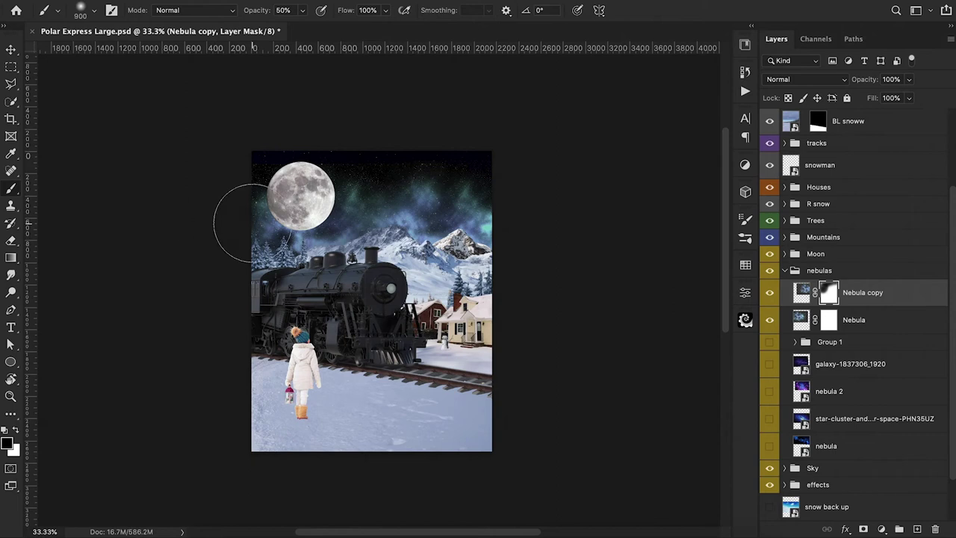
left_click(829, 325)
left_click(354, 171)
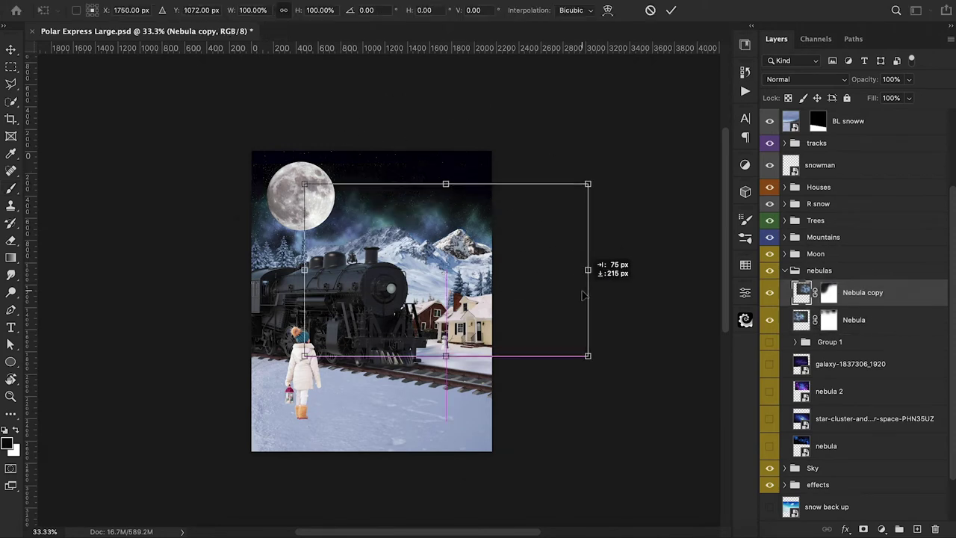
Reposition the Nebula copy artwork in the right-hand sky, touch up both nebula masks, and compare the copy hidden and shown
left_click_drag(584, 296, 541, 281)
mouse_move(557, 220)
left_mouse_down()
mouse_move(490, 130)
mouse_move(554, 217)
left_mouse_up()
left_click_drag(531, 243, 549, 202)
key("Return")
left_click(829, 292)
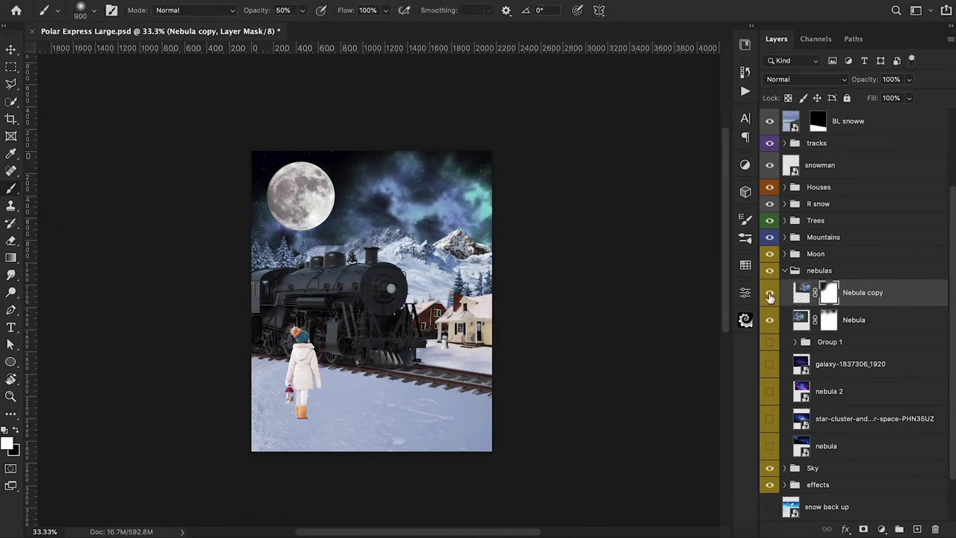
left_click(828, 320)
key("x")
left_click(770, 298)
left_click(769, 298)
Rotate the Nebula copy to about -16.2°, lower it behind the mountains, and touch up its mask above the right peak
left_click(802, 292)
key("super+t")
left_click_drag(506, 233, 484, 281)
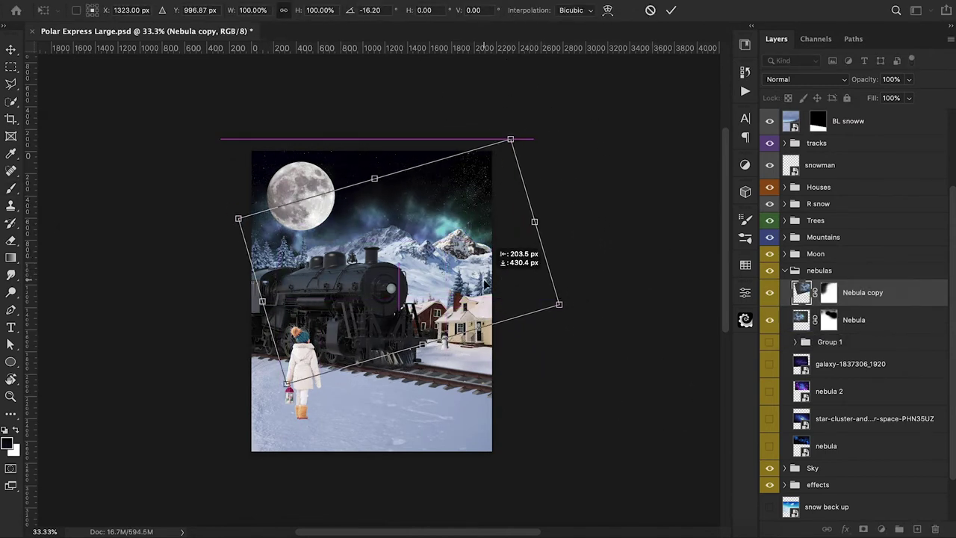
key("Return")
left_click(829, 292)
left_click(458, 222)
Duplicate Nebula copy, fill the new mask with black, and paint white above the right peak with a 900 px cloud brush at 30% opacity
left_click(94, 10)
key("3")
key("super+j")
key("super+t")
key("alt+BackSpace")
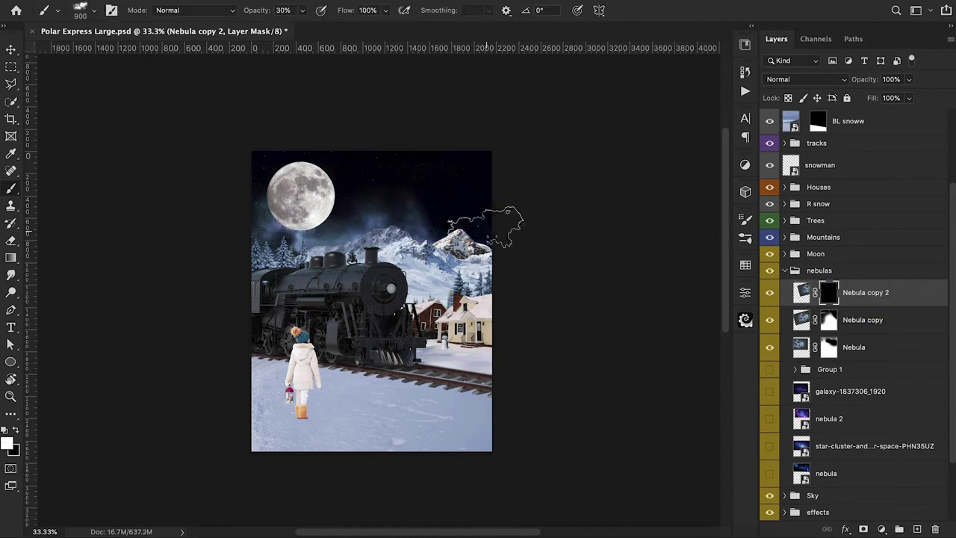
left_click(486, 231)
Duplicate Nebula copy 2, turn the new layer's mask black, and paint the nebula back in beside the moon at 30% opacity
key("super+j")
left_click(828, 292)
key("alt+BackSpace")
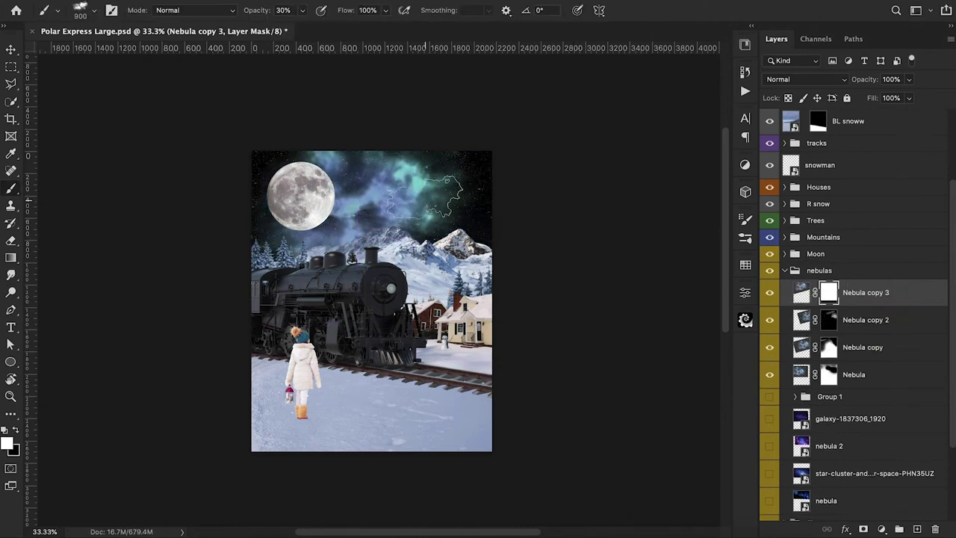
key("super+i")
left_click_drag(349, 219, 441, 200)
left_click(335, 212)
key("x")
key("x")
mouse_move(340, 202)
left_mouse_down()
mouse_move(316, 199)
mouse_move(326, 186)
left_mouse_up()
key("x")
left_click(434, 197)
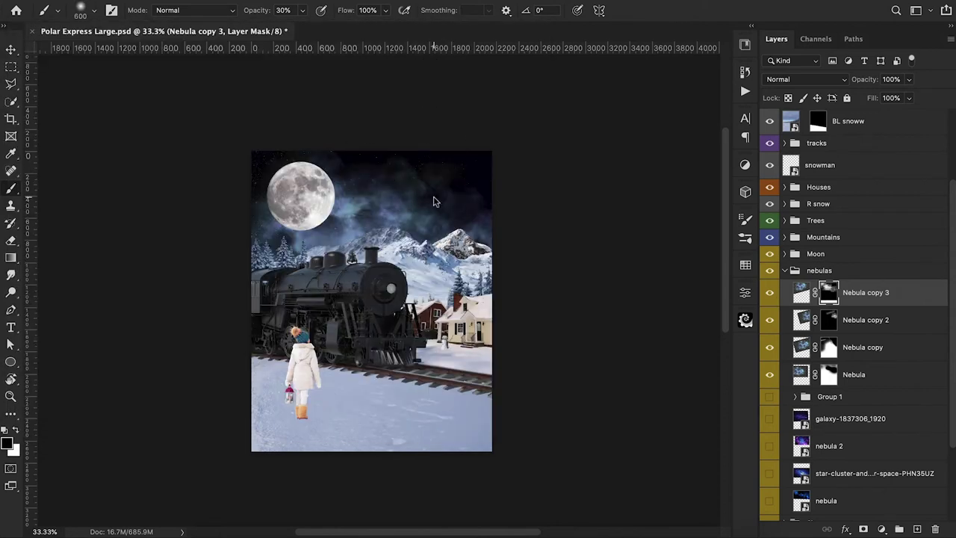
Paint black on the Nebula copy 2 mask across the upper-right sky with a 600 px brush at 100% opacity
key("alt+bracketleft")
key("alt+bracketleft")
key("0")
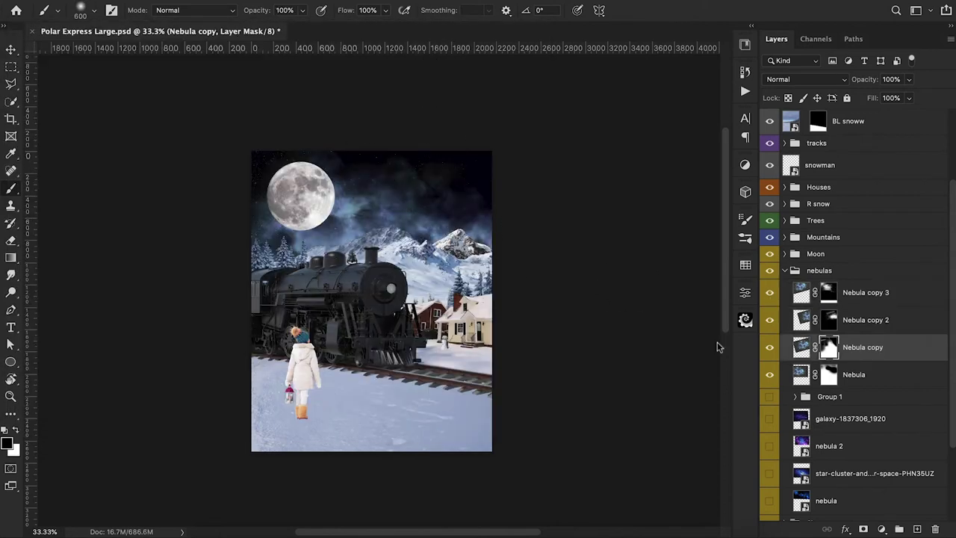
key("alt+bracketleft")
key("x")
key("super+plus")
left_click(829, 292)
key("alt+bracketleft")
key("x")
left_click_drag(401, 177, 465, 160)
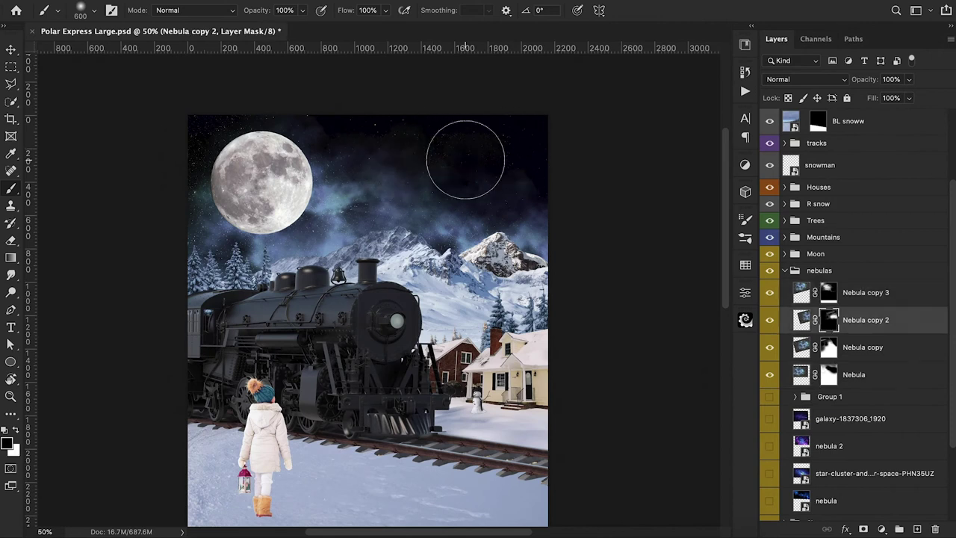
Remove the mask from Nebula copy 3, hide that layer, and compare the sky with Nebula copy hidden and shown
key("ctrl+minus")
key("alt+bracketright")
key("ctrl+t")
key("Escape")
key("x")
key("x")
mouse_move(353, 209)
left_mouse_down()
mouse_move(337, 233)
mouse_move(292, 243)
left_mouse_up()
left_click(390, 208)
key("BackSpace")
left_click(770, 292)
left_click(769, 347)
left_click(769, 351)
key("alt+bracketleft")
Move the star-cluster layer to the top of the nebulas group and place it behind the moon at 57.6% scale, rotated about 0.6°
scroll(806, 413, "down", 1)
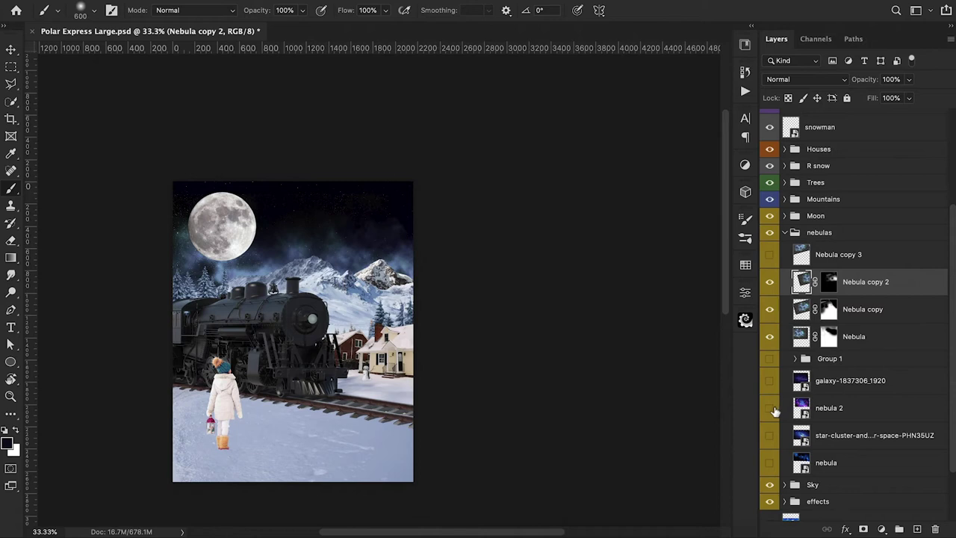
left_click_drag(843, 437, 835, 251)
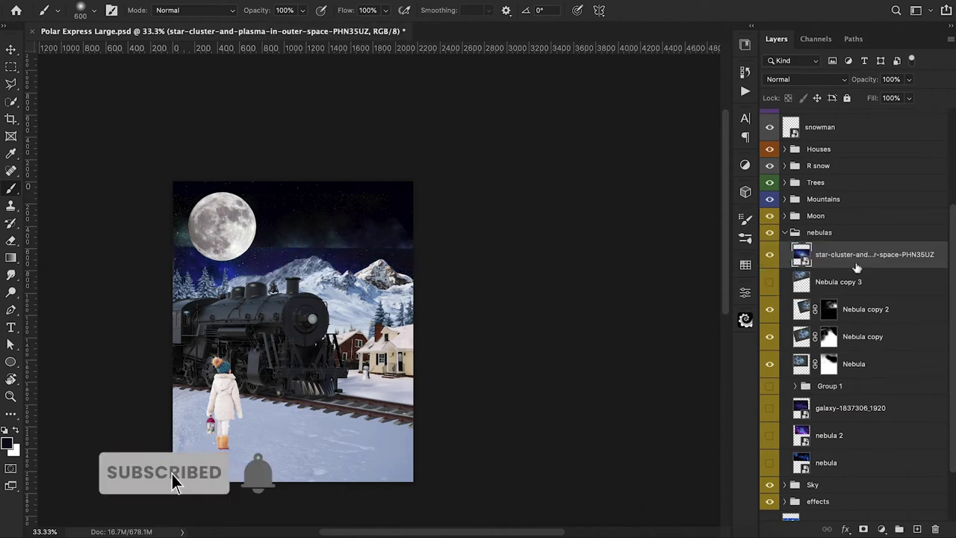
key("super+t")
left_click_drag(335, 346, 266, 260)
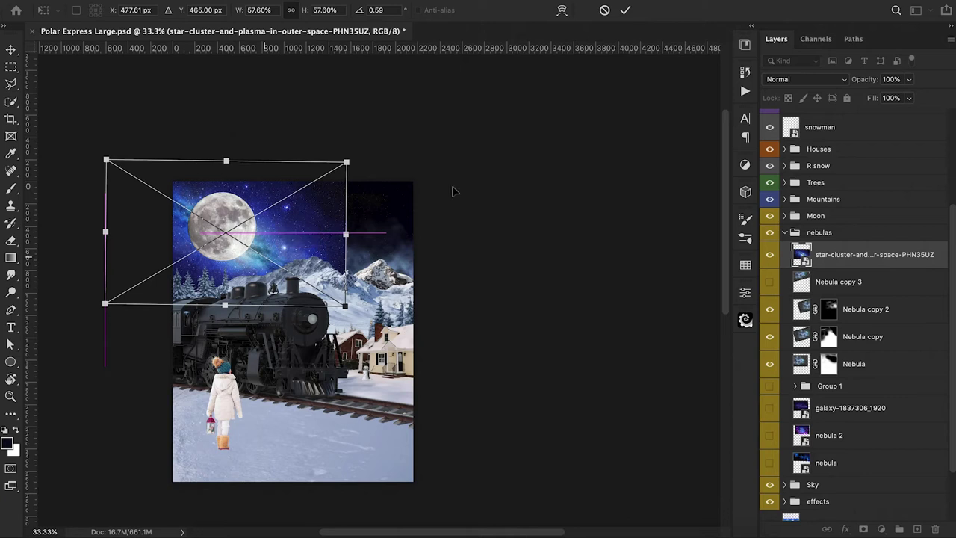
left_click(626, 10)
key("b")
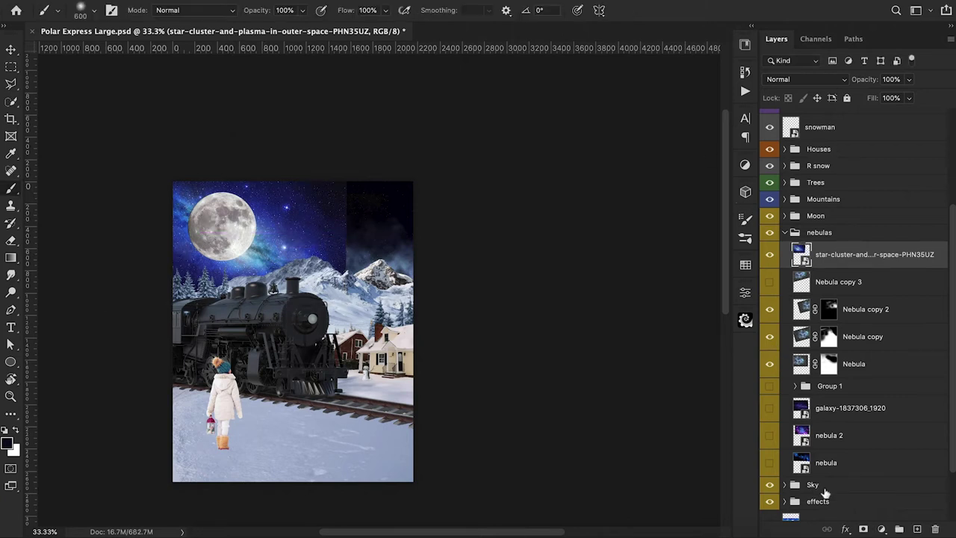
Add a Hue/Saturation adjustment clipped to the star-cluster layer, with Hue -9 and Saturation -18
left_click(881, 530)
left_click(870, 382)
left_click(801, 263, "alt")
mouse_move(631, 381)
left_mouse_down()
mouse_move(556, 386)
mouse_move(607, 383)
mouse_move(604, 409)
mouse_move(588, 410)
mouse_move(632, 382)
mouse_move(700, 382)
mouse_move(625, 383)
left_mouse_up()
left_click(617, 408)
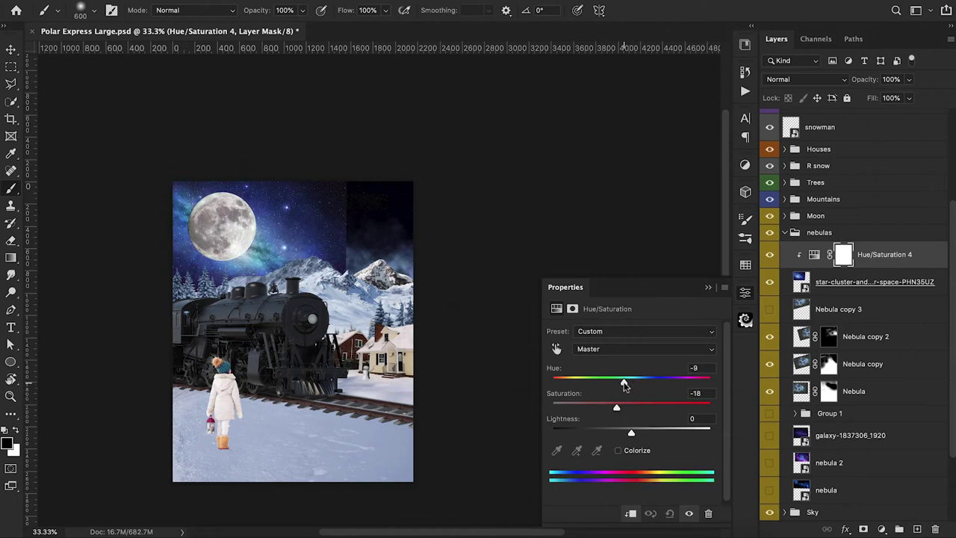
left_click(710, 288)
Add a black mask to the star-cluster layer and paint white around the moon with a 600 px brush at 100% opacity
left_click(841, 286)
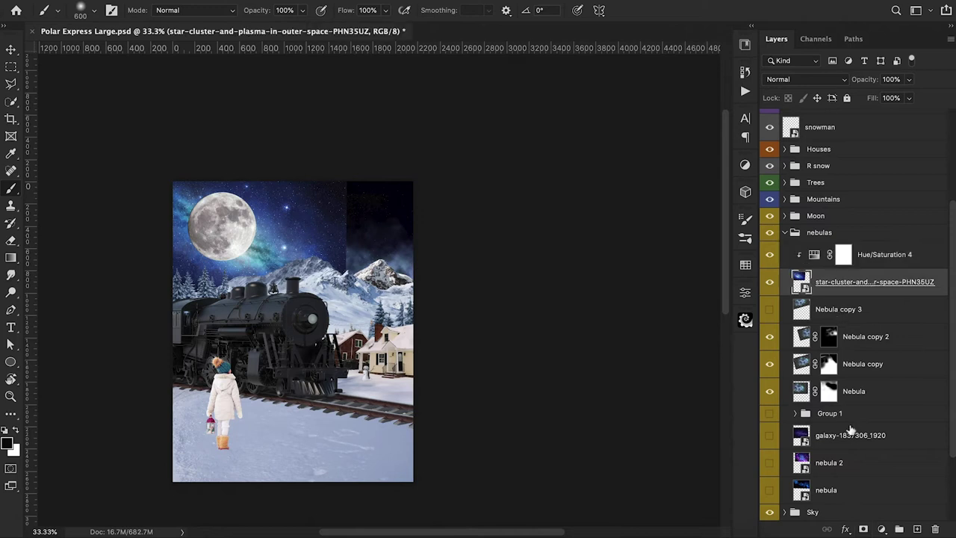
left_click(864, 528)
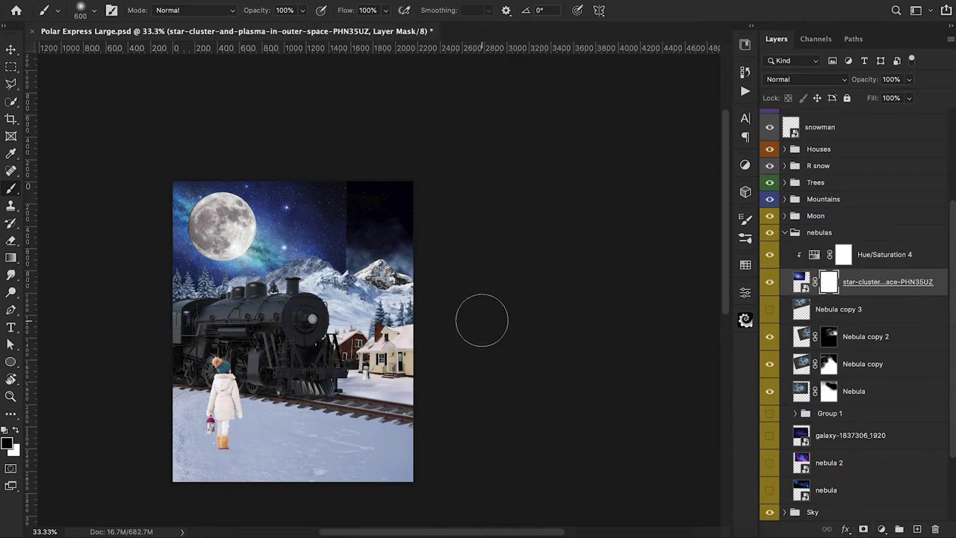
key("ctrl+i")
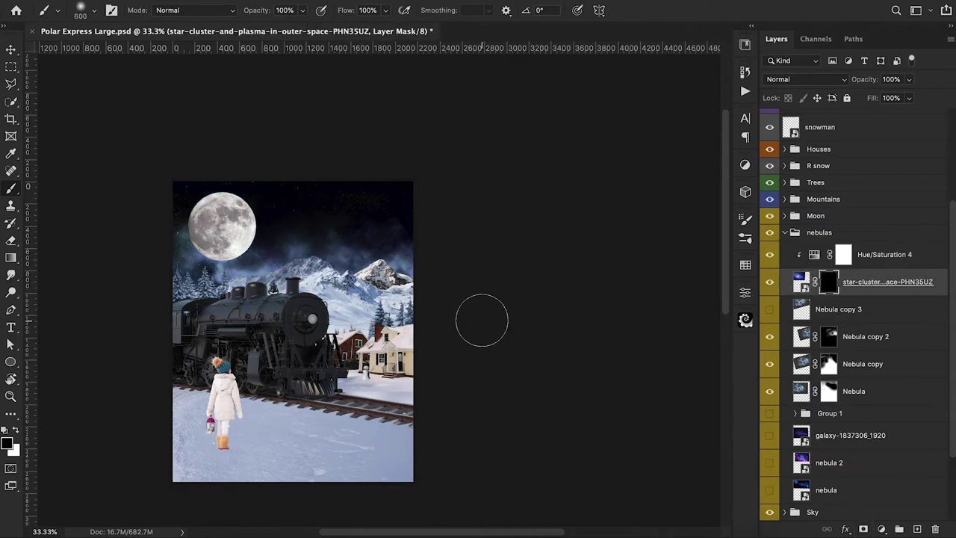
key("x")
left_click(192, 211)
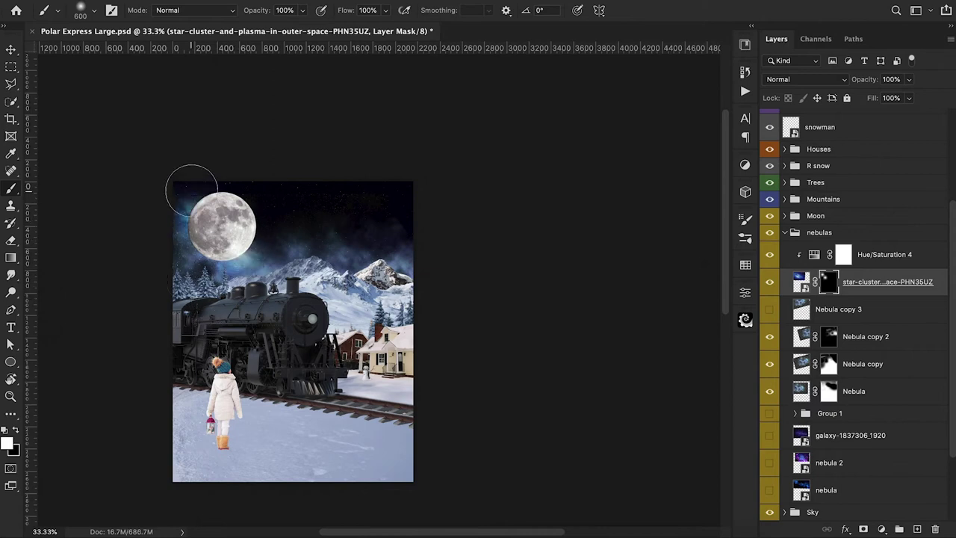
left_click(242, 207)
left_click(255, 228)
left_click(173, 189)
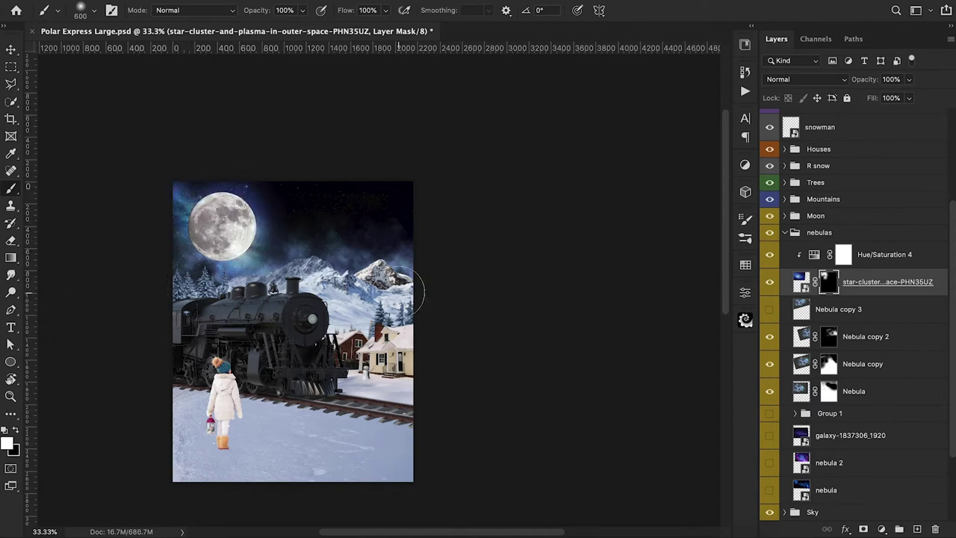
Refine the star-cluster mask near the moon, painting white to its right with a 250 px brush at 30% opacity
key("x")
left_click_drag(287, 225, 231, 175)
key("x")
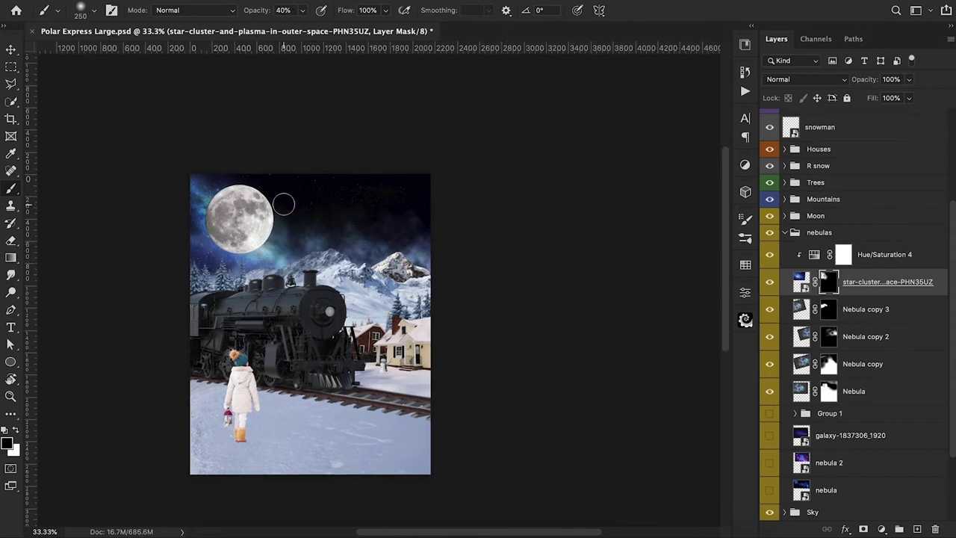
key("x")
key("3")
mouse_move(283, 205)
left_mouse_down()
mouse_move(214, 184)
mouse_move(307, 230)
left_mouse_up()
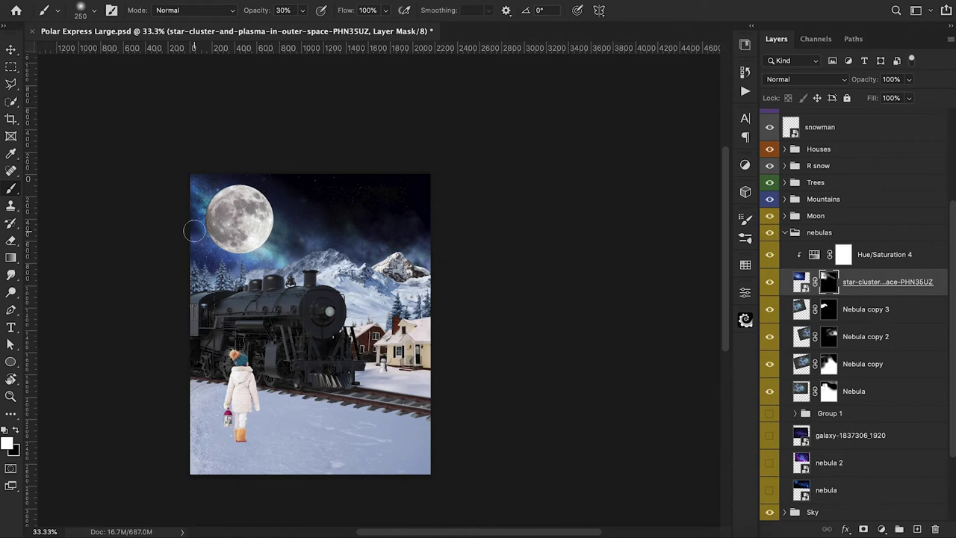
Paint white on the star-cluster mask across the sky beside the moon with an 800 px brush at 20% opacity
key("2")
key("bracketright")
key("bracketright")
key("bracketright")
key("bracketright")
key("bracketright")
key("bracketright")
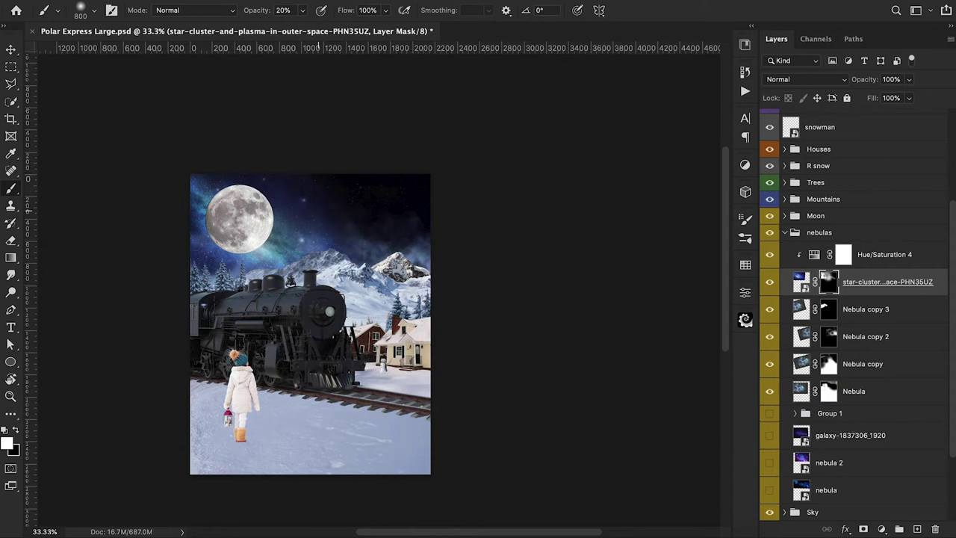
Set up a 300 px black brush at 20% opacity for softening the star-cluster mask
key("bracketleft")
key("bracketleft")
key("bracketleft")
key("bracketleft")
key("bracketleft")
key("x")
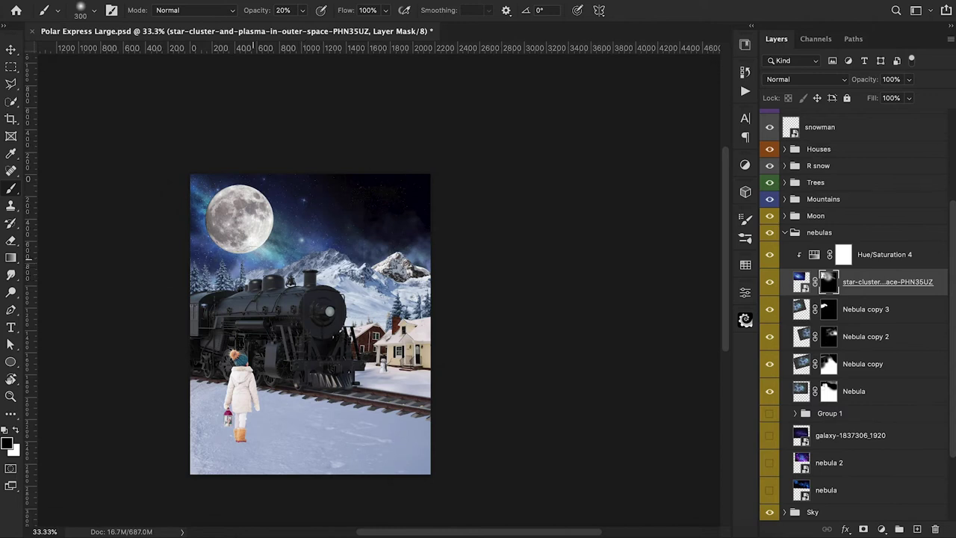
Paint black on the star-cluster mask with a 600 px brush at 60% and 30% opacity, and save the document
key("bracketright")
key("bracketright")
key("bracketright")
key("6")
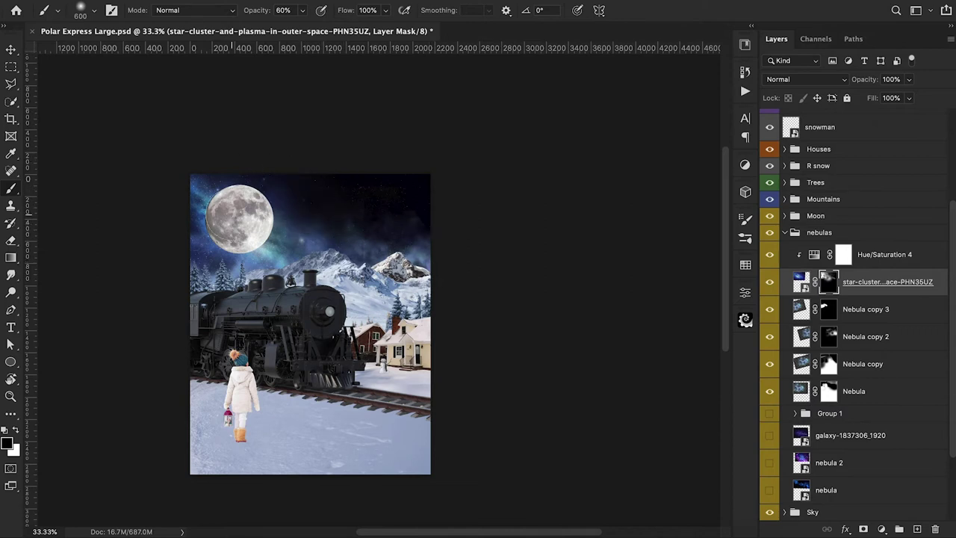
key("3")
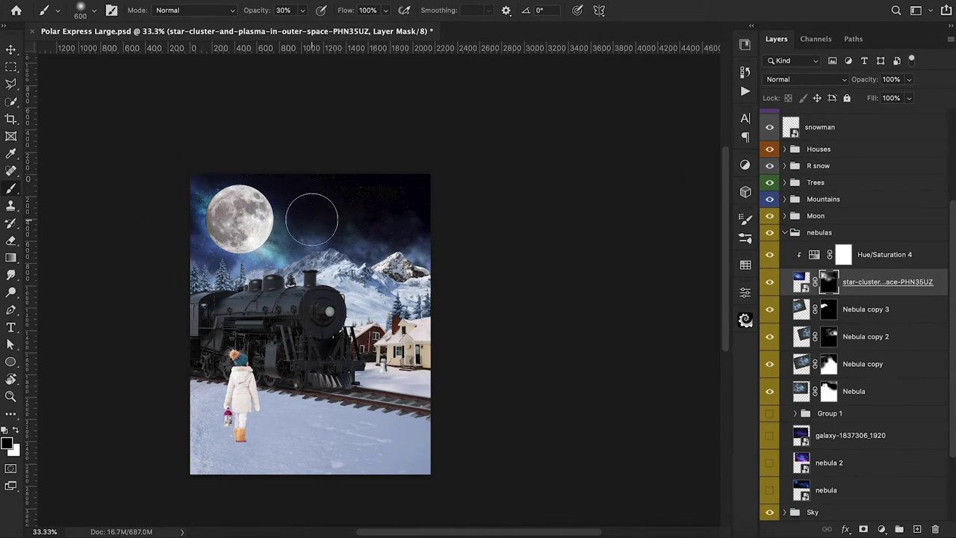
key("ctrl+s")
Show the galaxy-1837306_1920 layer at the top of the nebulas group and transform it to cover the sky above the mountains
scroll(813, 391, "down", 3)
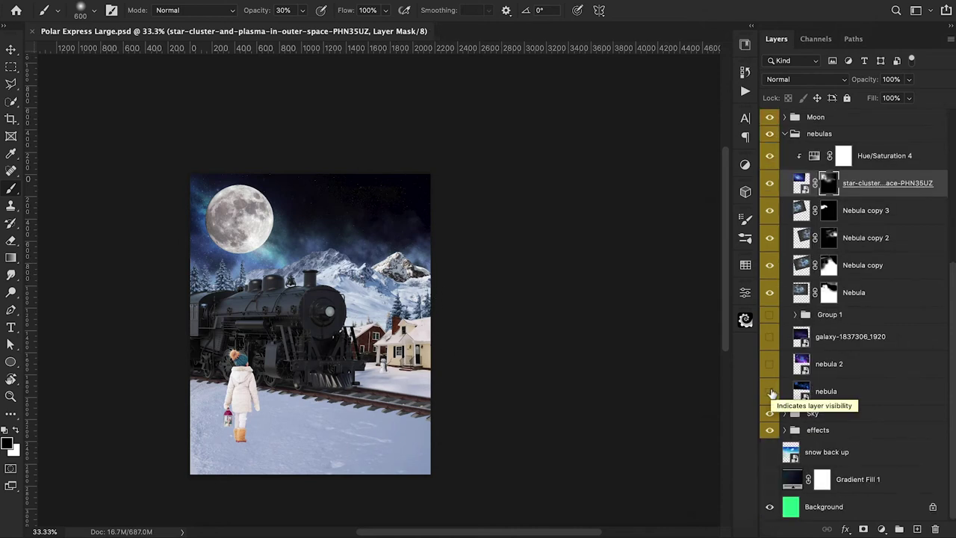
left_click(770, 341)
left_click_drag(803, 338, 842, 152)
key("ctrl+t")
left_click_drag(319, 251, 341, 205)
mouse_move(437, 299)
left_mouse_down()
mouse_move(472, 316)
mouse_move(427, 299)
mouse_move(420, 313)
left_mouse_up()
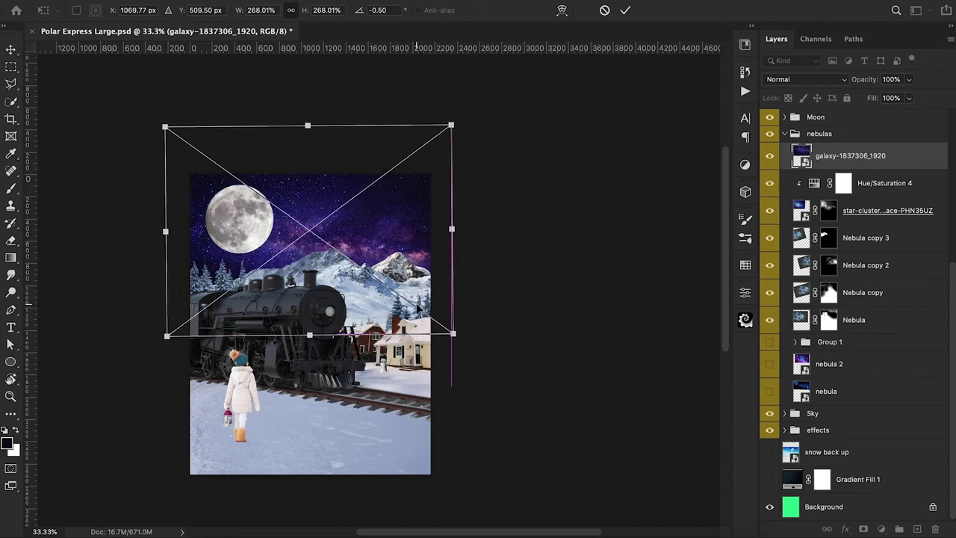
left_click(626, 9)
Add a clipped Hue/Saturation adjustment to the galaxy layer with hue -30, saturation -49 and lightness -8
left_click(880, 529)
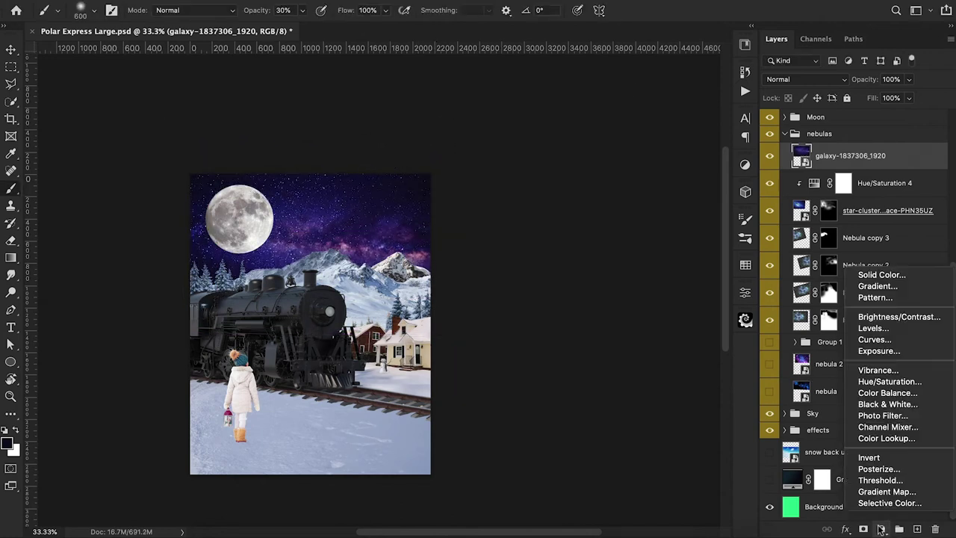
left_click(892, 382)
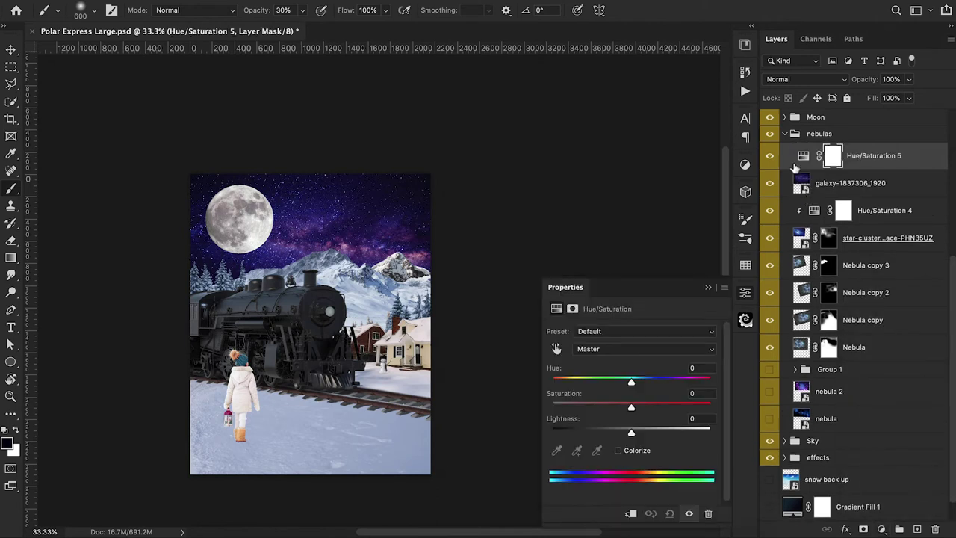
left_click(800, 167, "alt")
left_click_drag(631, 382, 608, 396)
left_click_drag(632, 433, 593, 409)
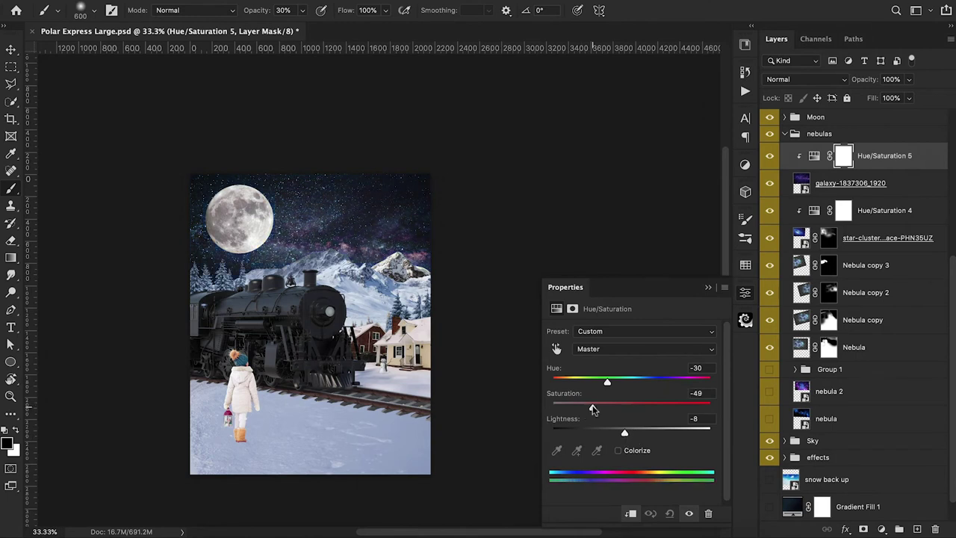
left_click(710, 289)
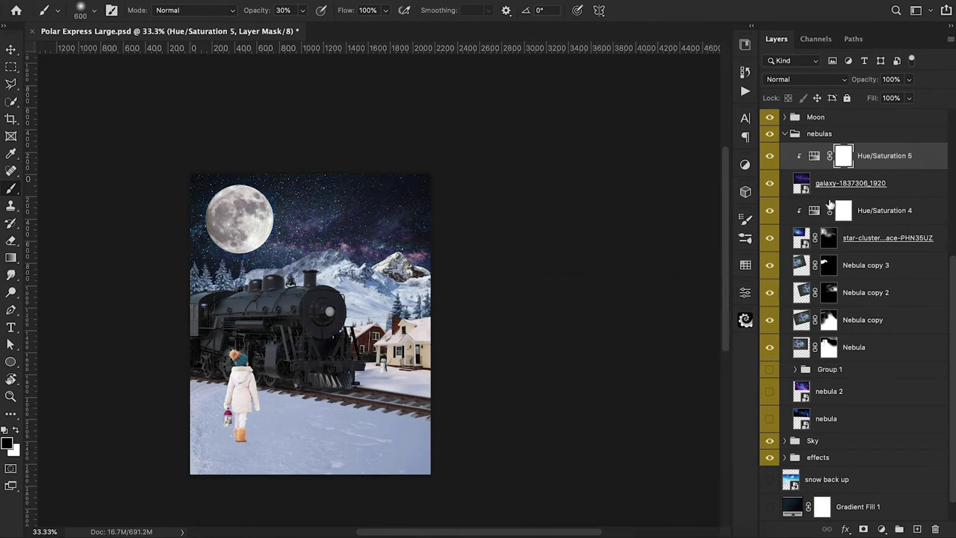
Add a layer mask to the galaxy-1837306_1920 layer and invert it to black
left_click(835, 186)
left_click(863, 529)
key("super+i")
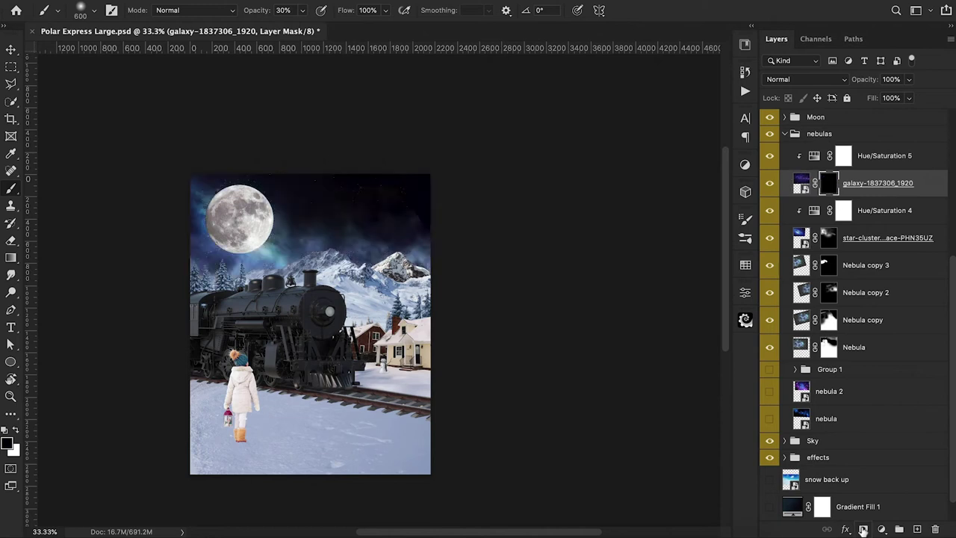
Paint white on the galaxy mask across the sky beside the moon with a 600 px brush at 30% opacity
key("x")
mouse_move(355, 258)
left_mouse_down()
mouse_move(335, 244)
mouse_move(308, 244)
mouse_move(337, 231)
left_mouse_up()
left_click_drag(464, 232, 416, 244)
key("x")
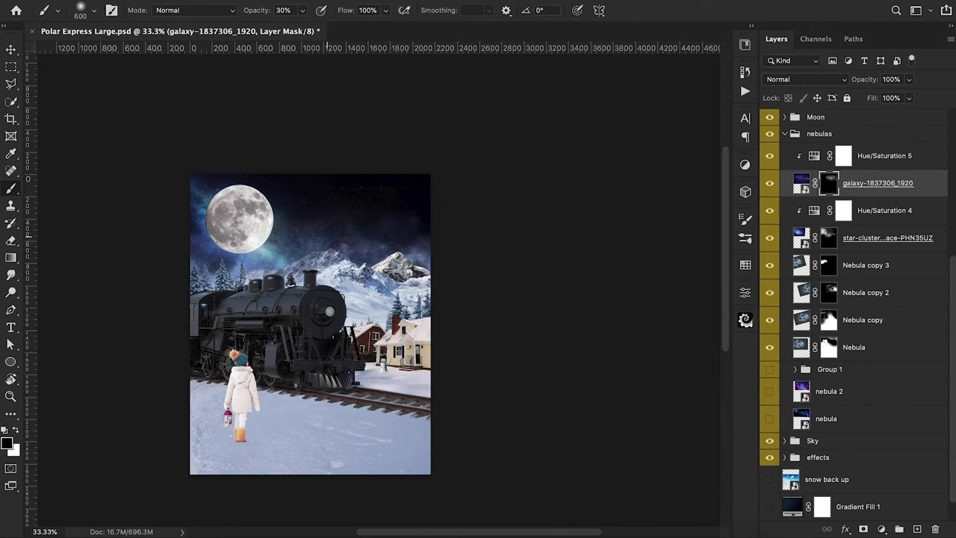
key("x")
left_click_drag(404, 207, 312, 189)
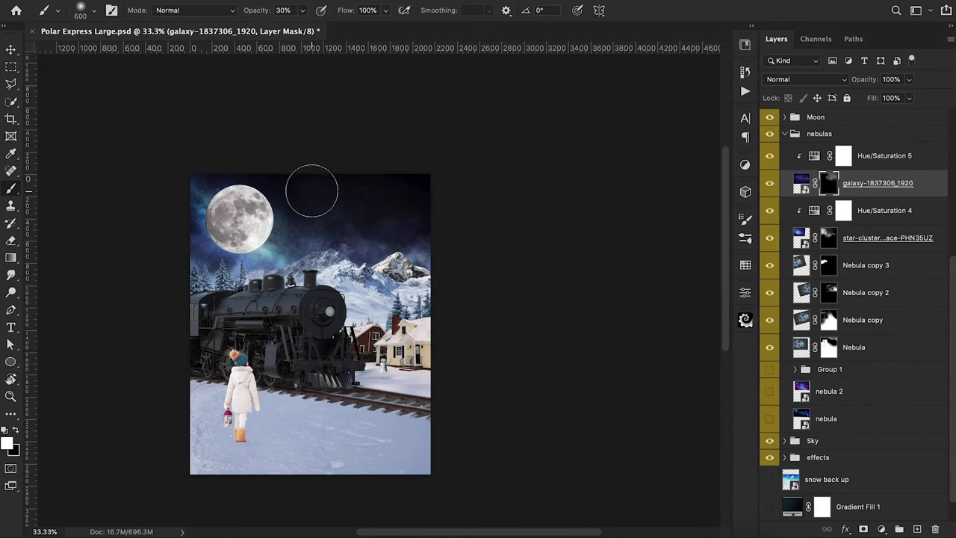
Paint white on the galaxy mask just above the mountains with a 200 px brush at 100% opacity
key("x")
key("5")
key("x")
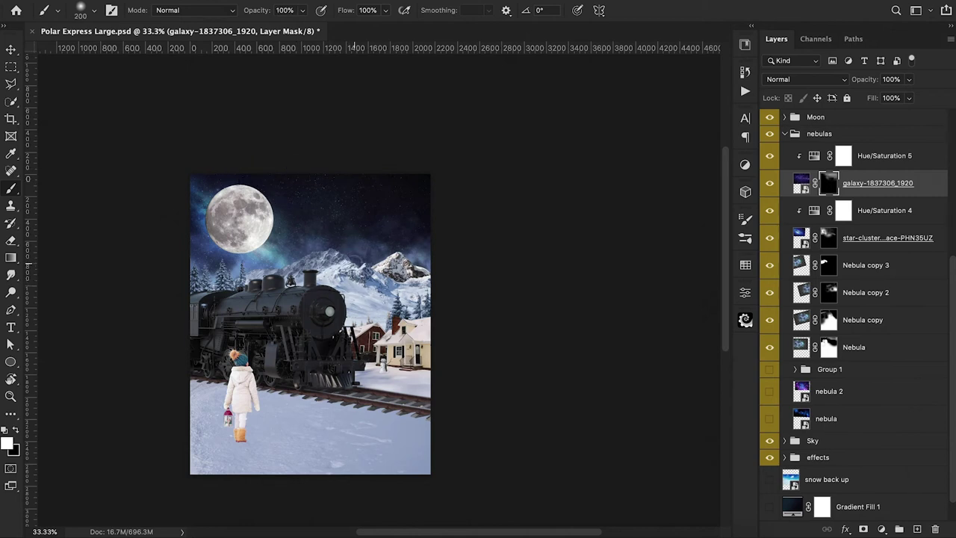
mouse_move(329, 253)
left_mouse_down()
mouse_move(307, 257)
mouse_move(306, 247)
left_mouse_up()
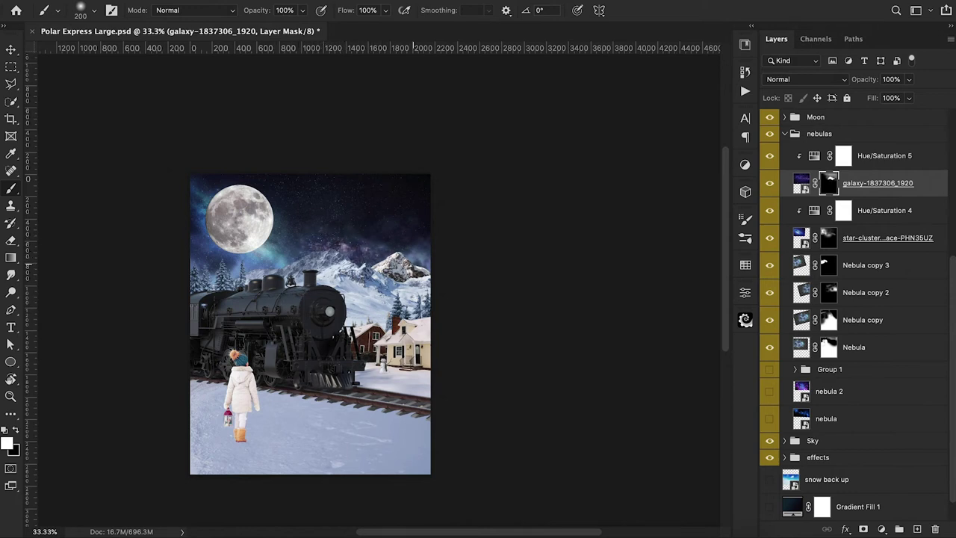
Move the galaxy layer and its Hue/Saturation below Nebula copy 2, and set up a 400 px white brush at 30% opacity for its mask
left_click(884, 155, "shift")
left_click_drag(897, 192, 891, 302)
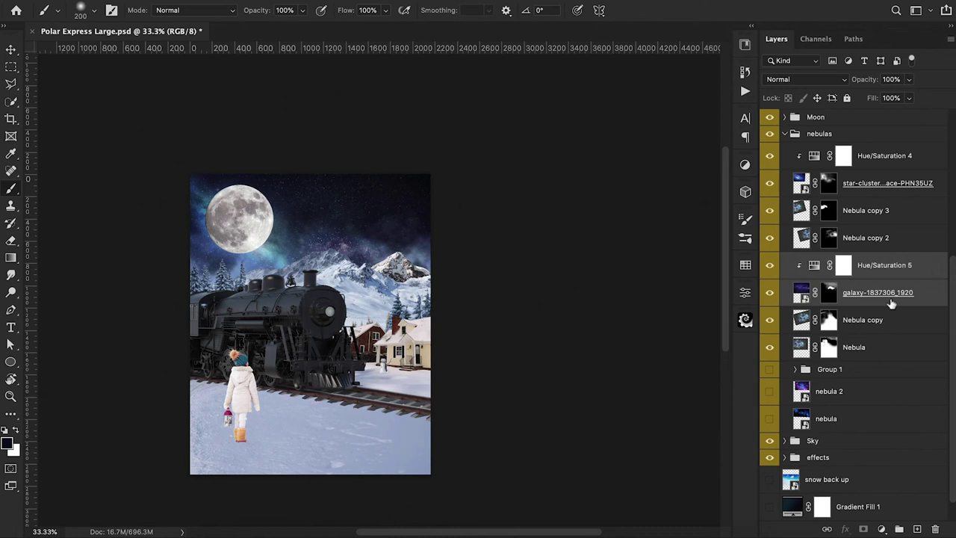
left_click(829, 293)
key("x")
key("bracketright")
key("bracketright")
key("bracketright")
key("bracketright")
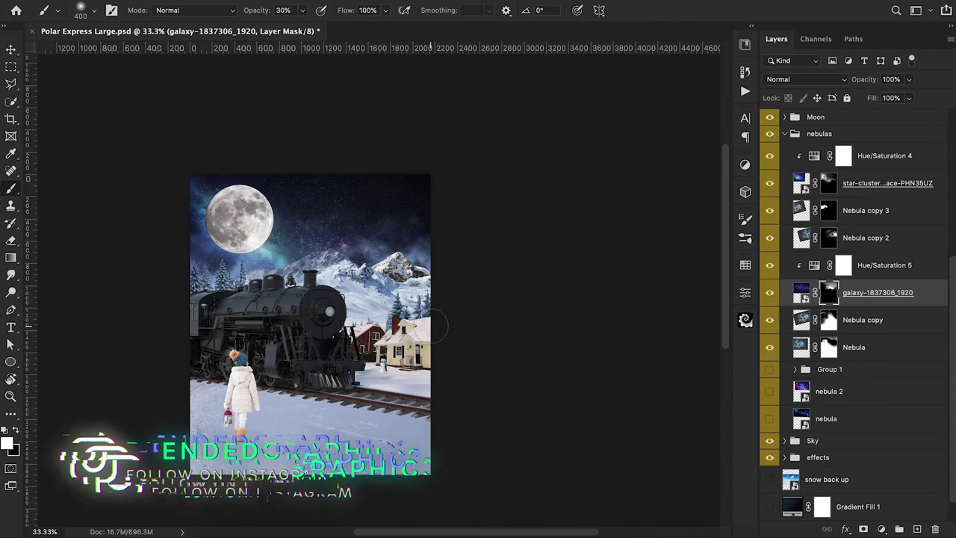
Show the blue nebula layer at the top of the nebulas group and shift it slightly down over the mountain sky
scroll(225, 160, "down", 1)
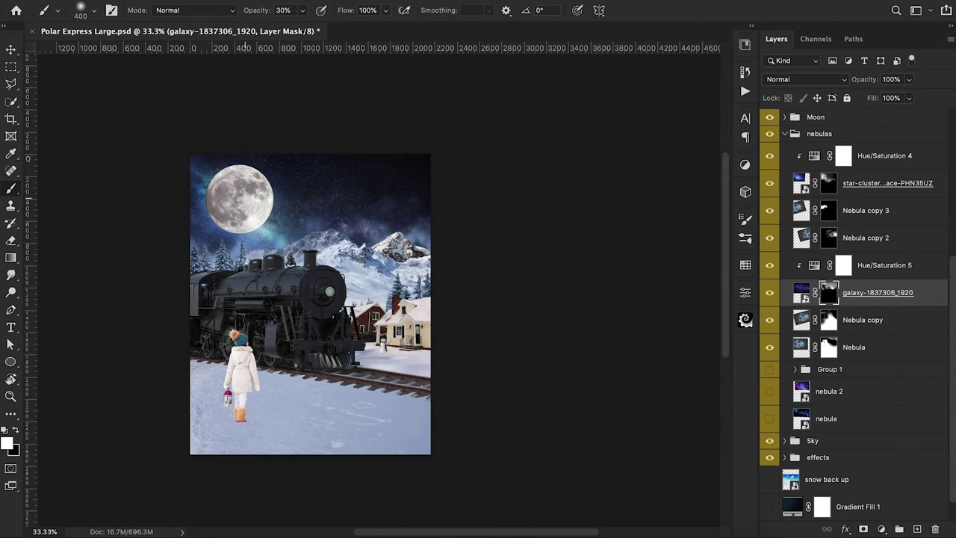
scroll(413, 286, "down", 1)
scroll(418, 286, "down", 1)
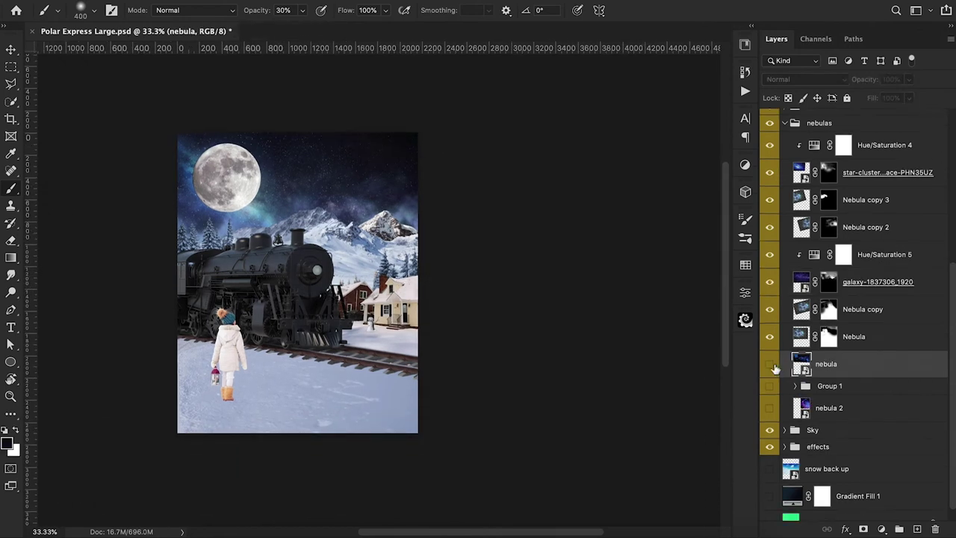
left_click(771, 366)
left_click_drag(831, 369, 828, 140)
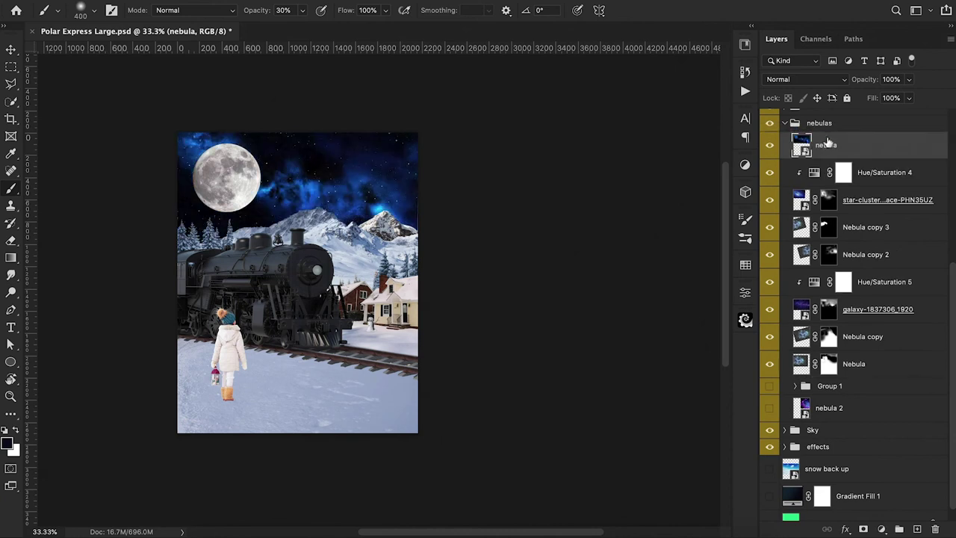
key("ctrl+t")
mouse_move(376, 186)
left_mouse_down()
mouse_move(374, 176)
mouse_move(376, 198)
left_mouse_up()
key("Return")
key("b")
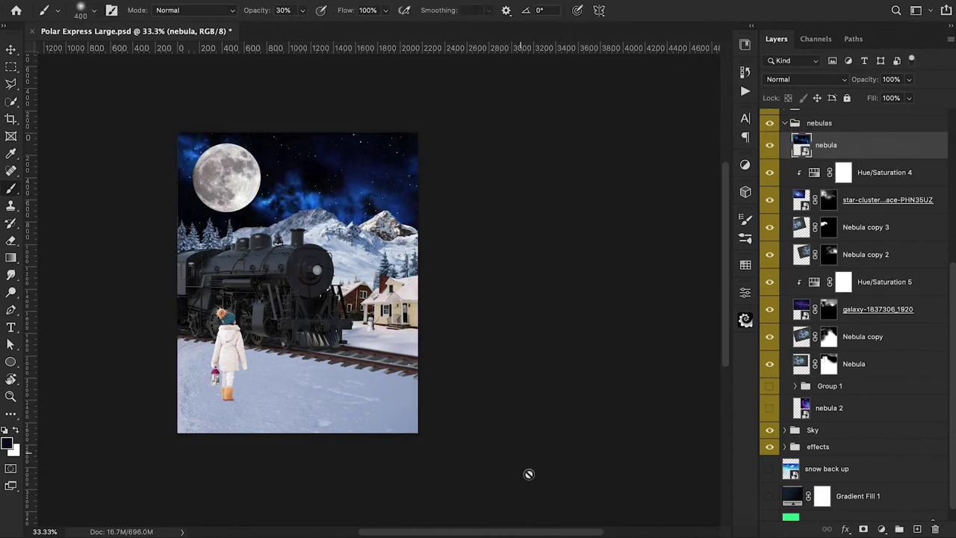
Add a clipped Hue/Saturation adjustment to the nebula layer, shifting its hue toward purple-pink and strongly lowering its saturation
left_click(883, 529)
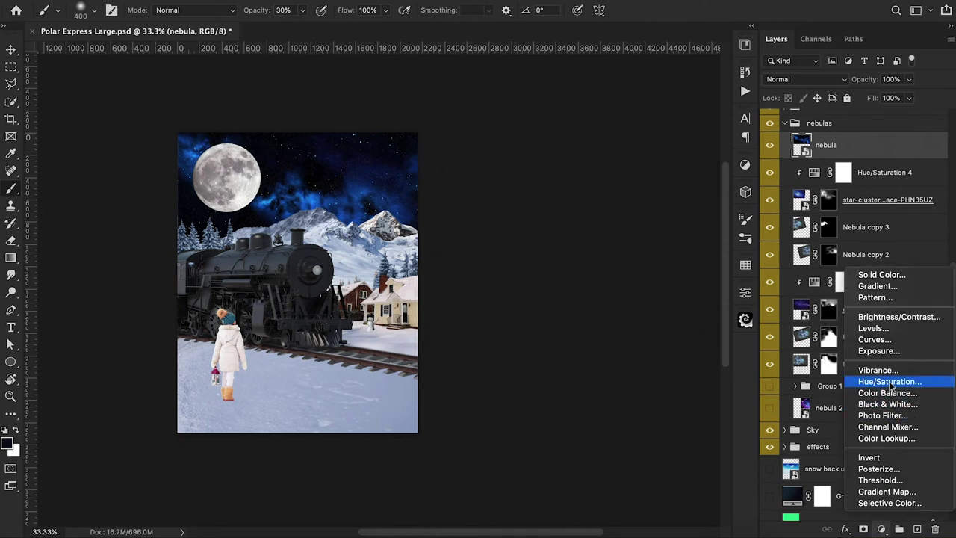
left_click(891, 384)
left_click(801, 159, "alt")
left_click_drag(631, 382, 678, 384)
left_click_drag(631, 407, 566, 408)
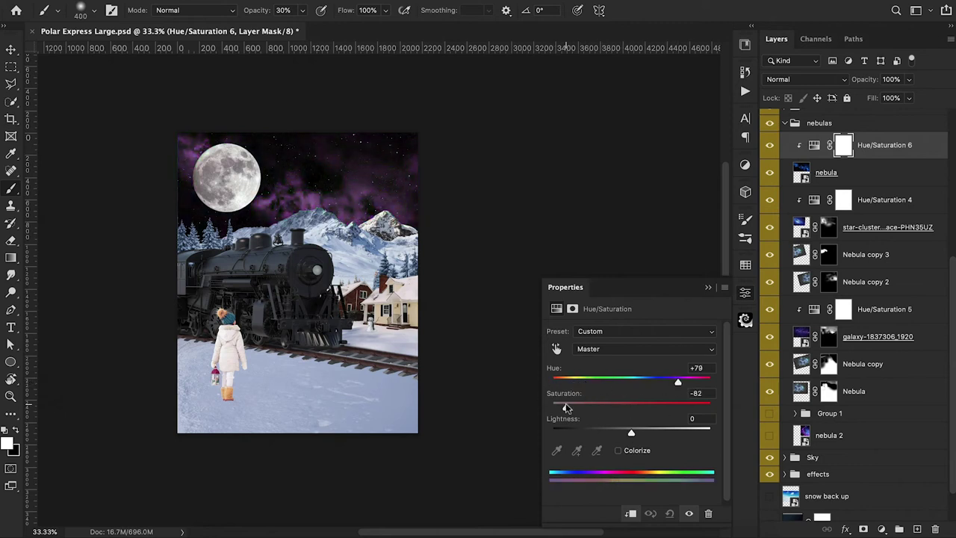
left_click_drag(680, 384, 683, 383)
left_click_drag(566, 407, 563, 407)
left_click(745, 293)
Set the nebula layer's blend mode to Screen and move it with its Hue/Saturation adjustment below the galaxy layer
left_click(865, 173)
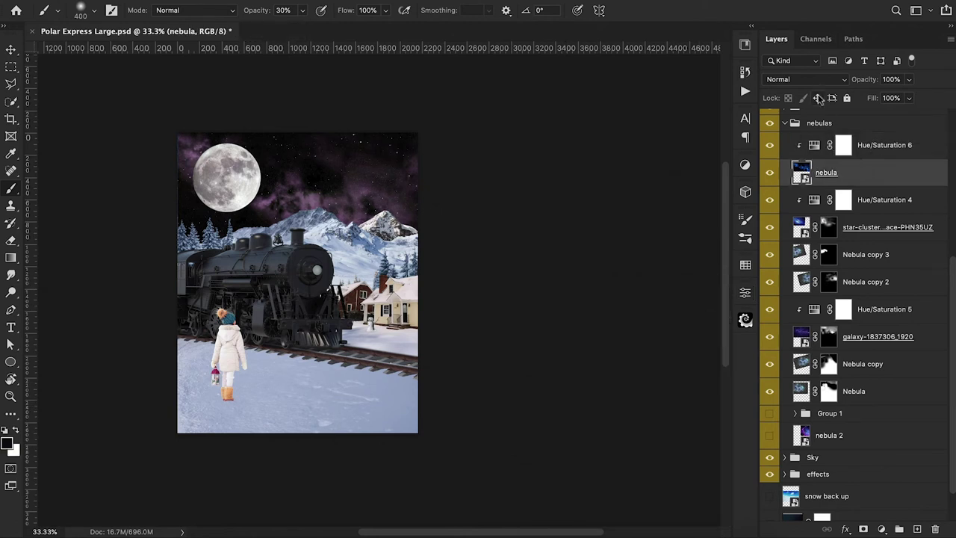
left_click(814, 80)
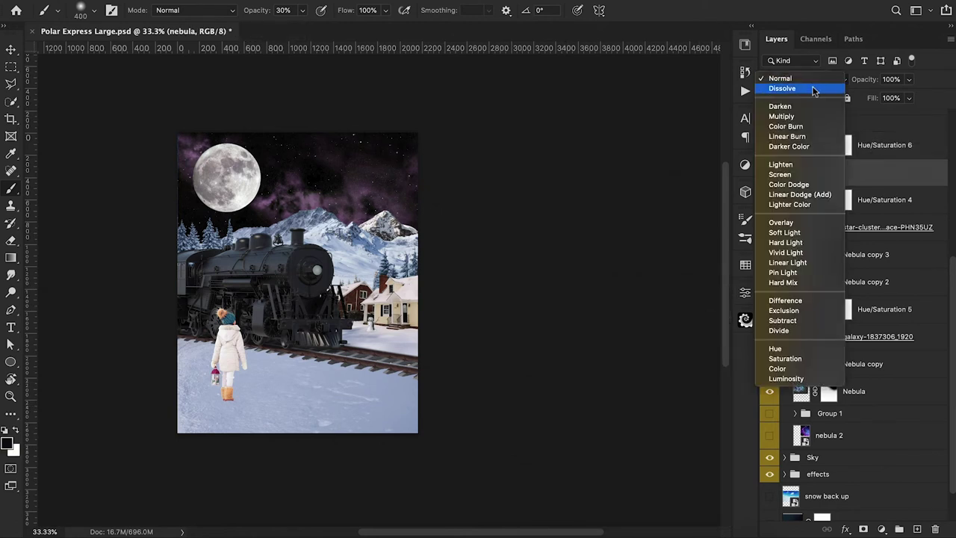
left_click(799, 174)
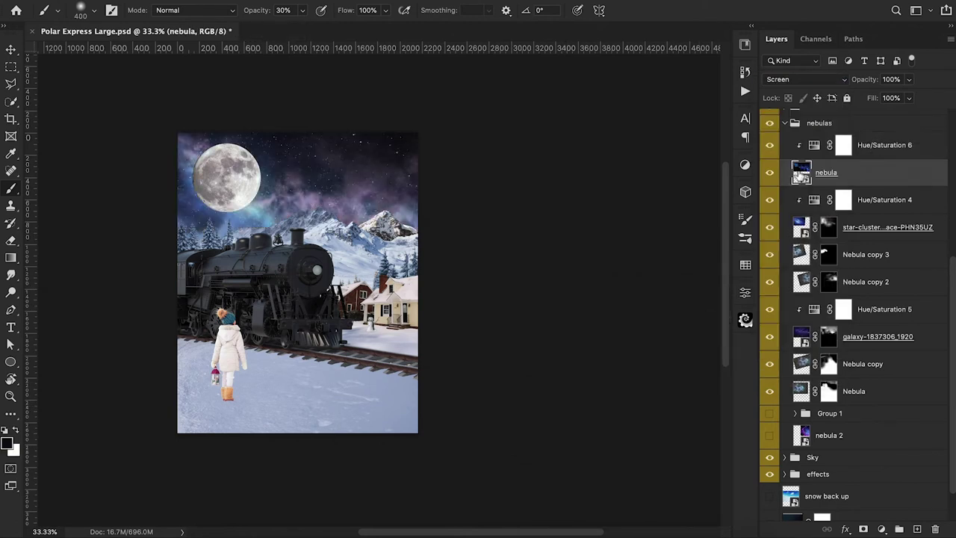
left_click(873, 150, "shift")
left_click_drag(871, 177, 878, 351)
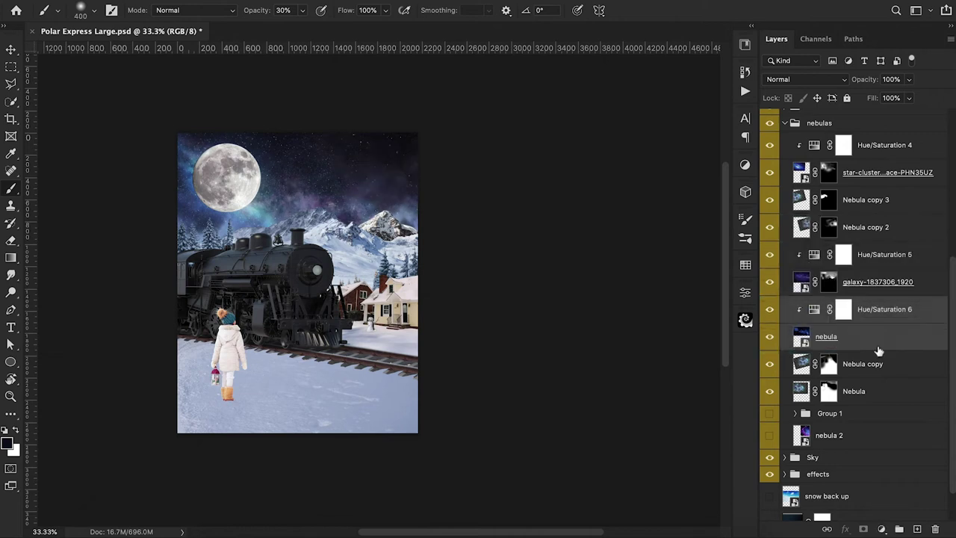
Group the nebula layer with its Hue/Saturation adjustment, and group the galaxy layer with its own adjustment
left_click(770, 337)
left_click(771, 337)
key("ctrl+g")
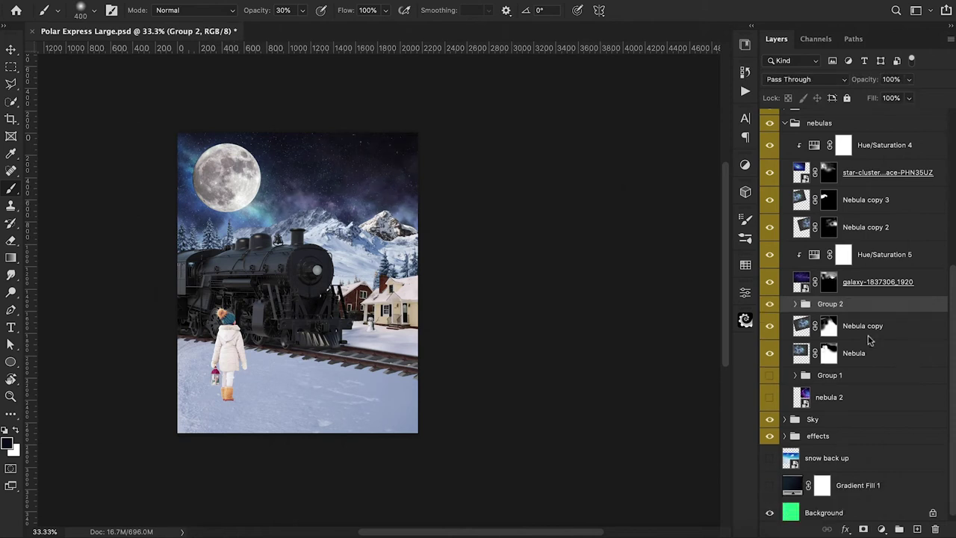
left_click(854, 288)
left_click(857, 258, "shift")
key("ctrl+g")
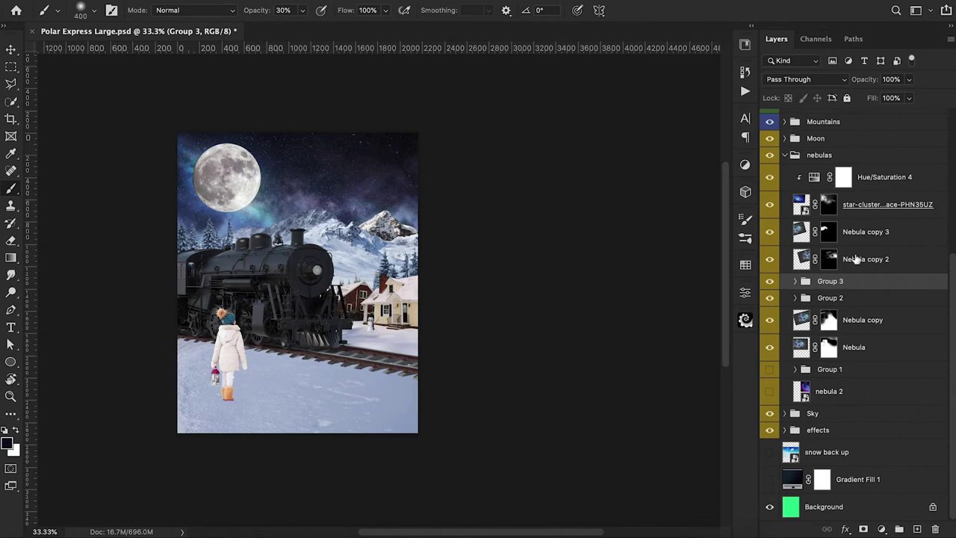
Rename the nebula layer's group as "pink nebula" and the galaxy layer's group as "star cluster"
double_click(814, 299)
type("pink nebu")
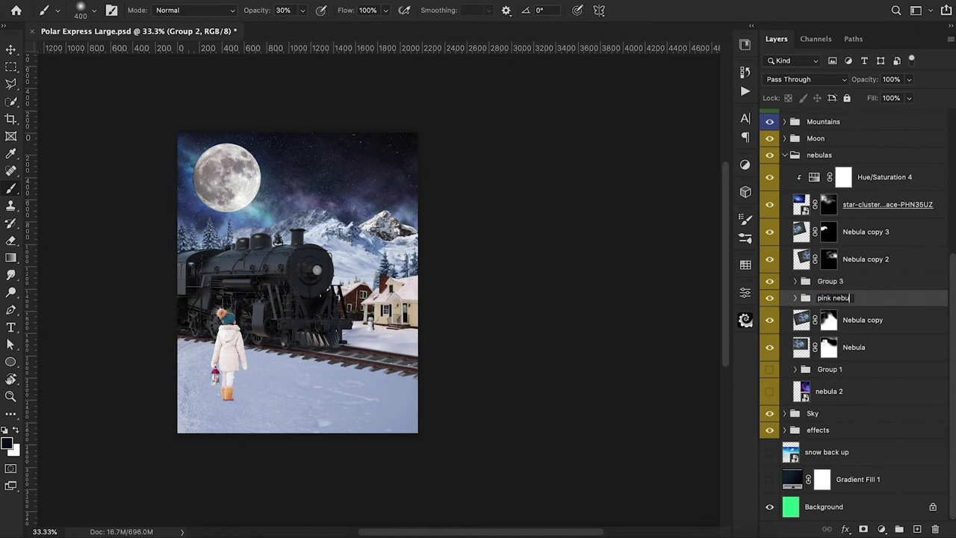
key("Return")
double_click(830, 281)
type("star")
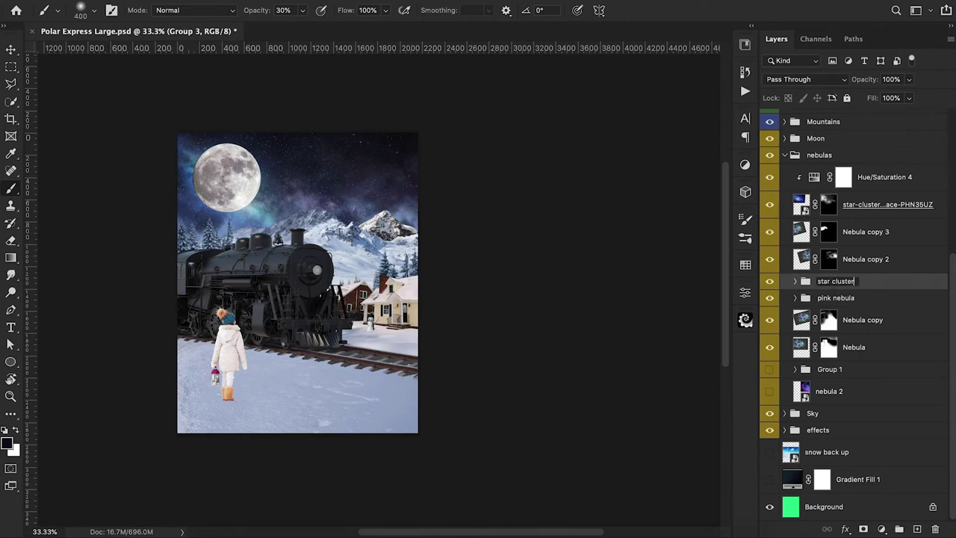
type(" cluster")
key("Return")
Move the pink nebula group above the star cluster group and add a layer mask to it
left_click_drag(847, 303, 845, 277)
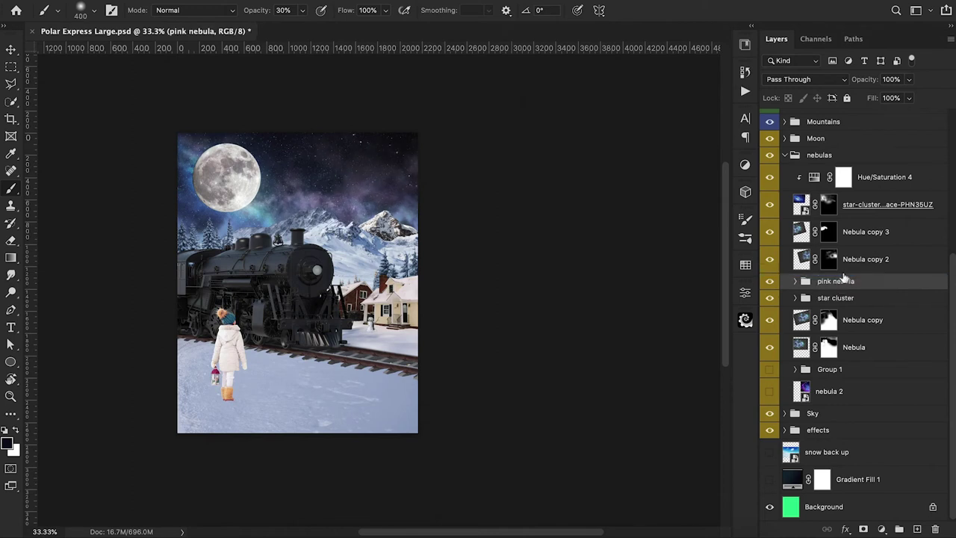
left_click(863, 528)
Paint black on the pink nebula group mask across the upper sky with a 700 px brush at 40% opacity
key("bracketright")
key("bracketright")
key("bracketright")
key("x")
key("4")
left_click_drag(470, 160, 148, 136)
mouse_move(318, 186)
left_mouse_down()
mouse_move(393, 188)
mouse_move(405, 169)
mouse_move(357, 133)
mouse_move(365, 164)
mouse_move(322, 179)
left_mouse_up()
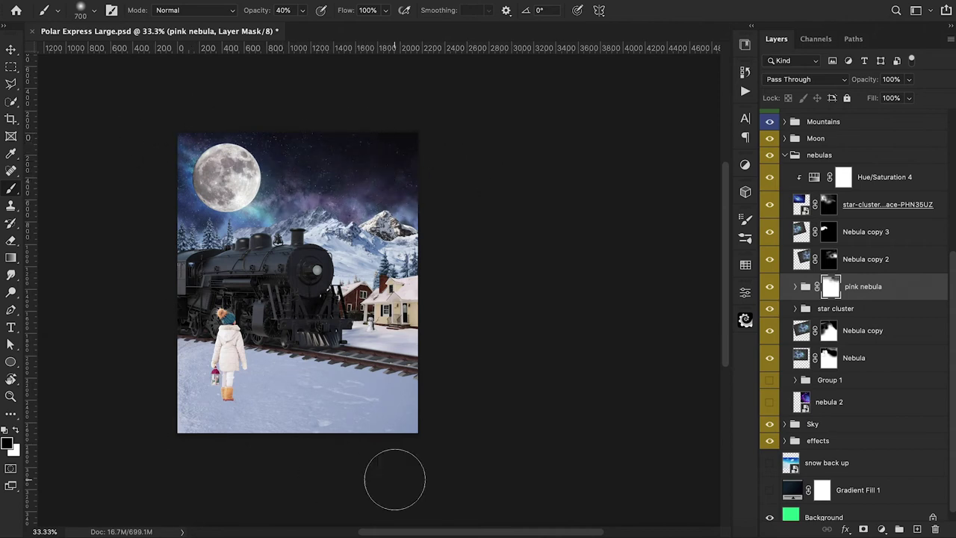
left_click_drag(404, 201, 352, 187)
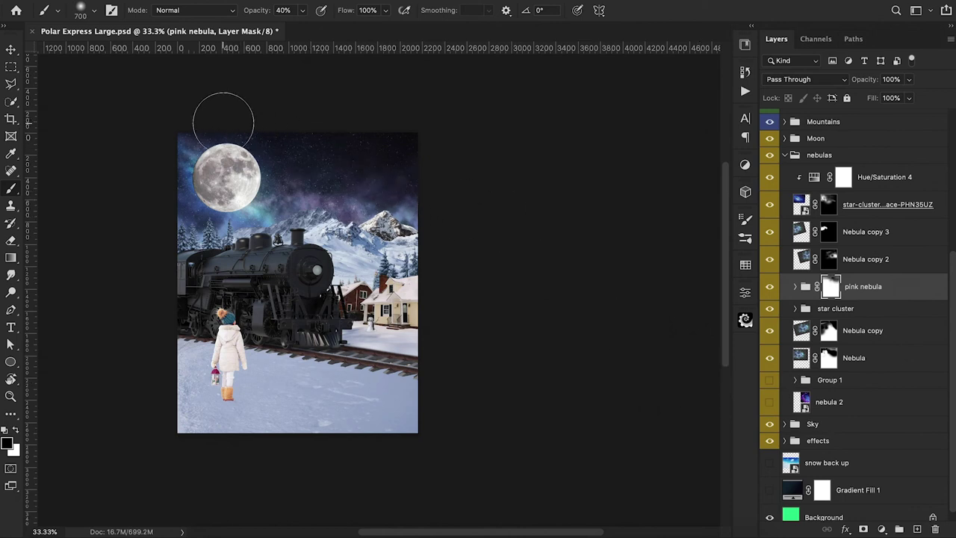
Touch up the pink nebula mask in the sky's right part with white and black, using a 700 px brush at 100% opacity
key("x")
key("0")
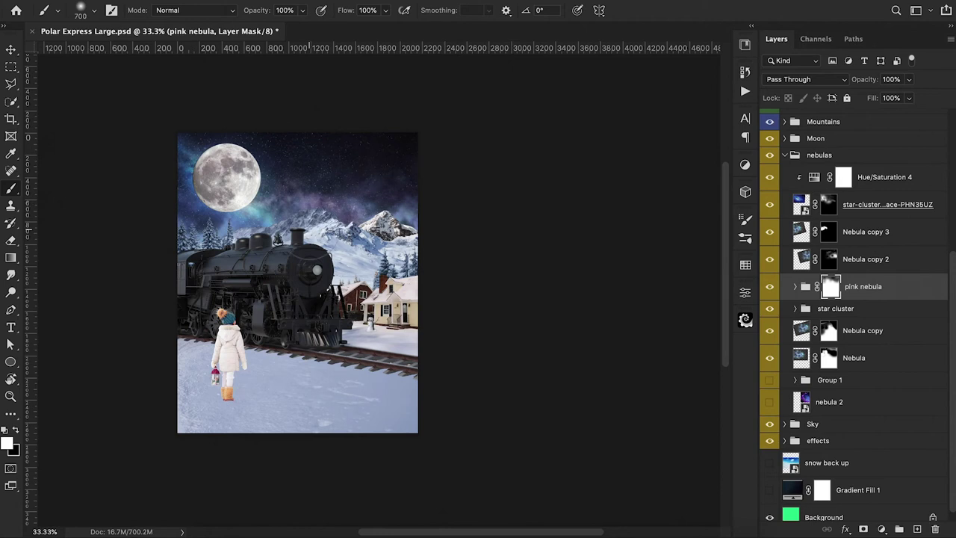
left_click(408, 186)
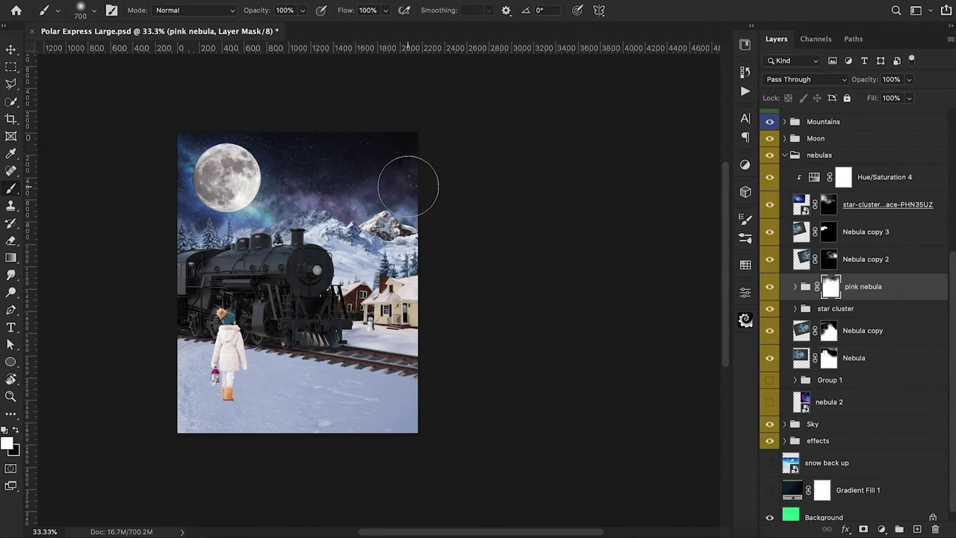
key("x")
left_click_drag(381, 177, 405, 175)
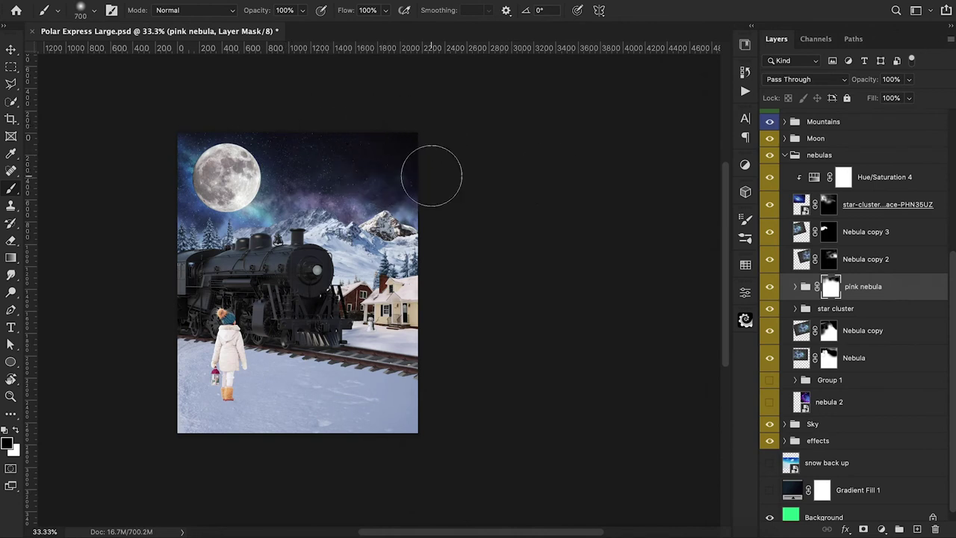
Move the pink nebula group below the star cluster group and show the nebula 2 layer
left_click_drag(773, 292, 813, 322)
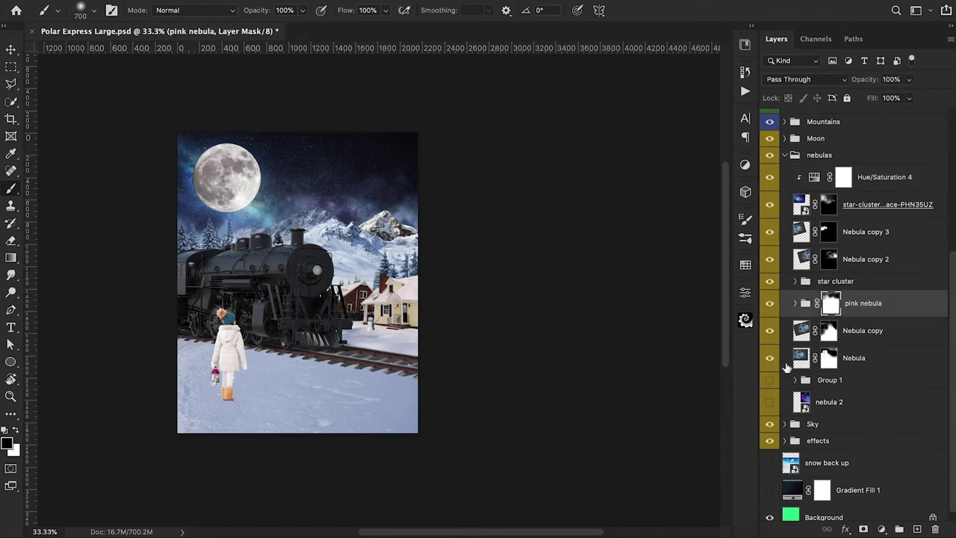
left_click(769, 403)
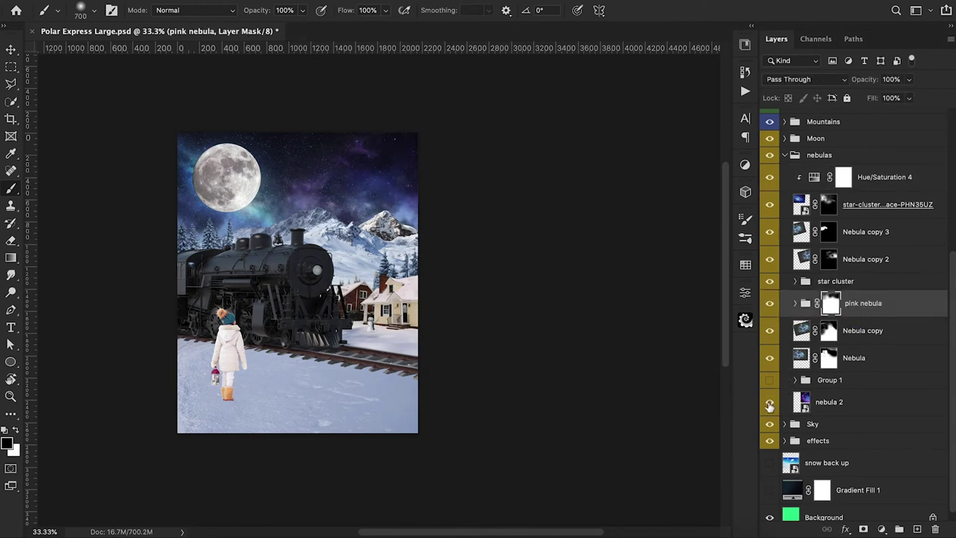
Shift the nebula 2 image over behind the moon and reveal it through a black layer mask with white along the sky's left side
left_click(829, 404)
key("super+t")
left_click_drag(438, 212, 308, 211)
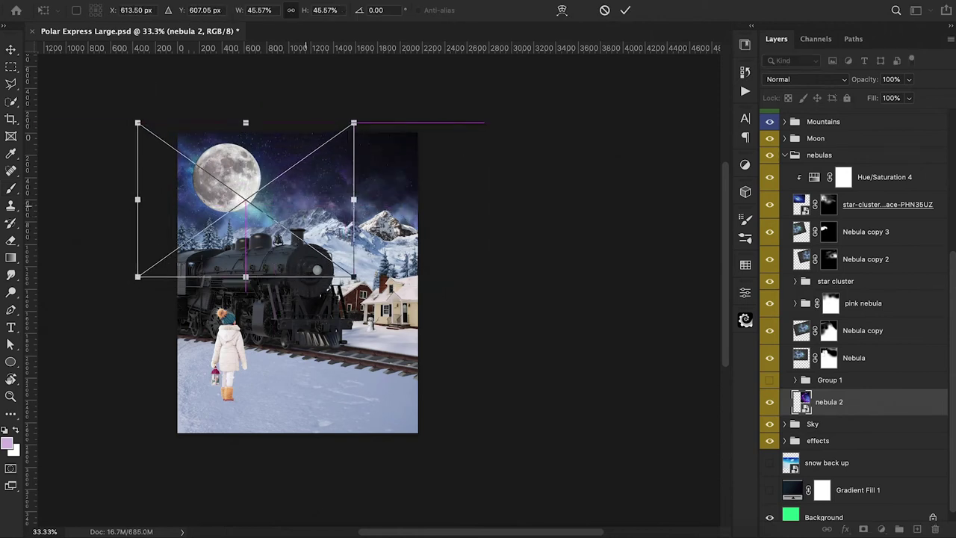
left_click(627, 11)
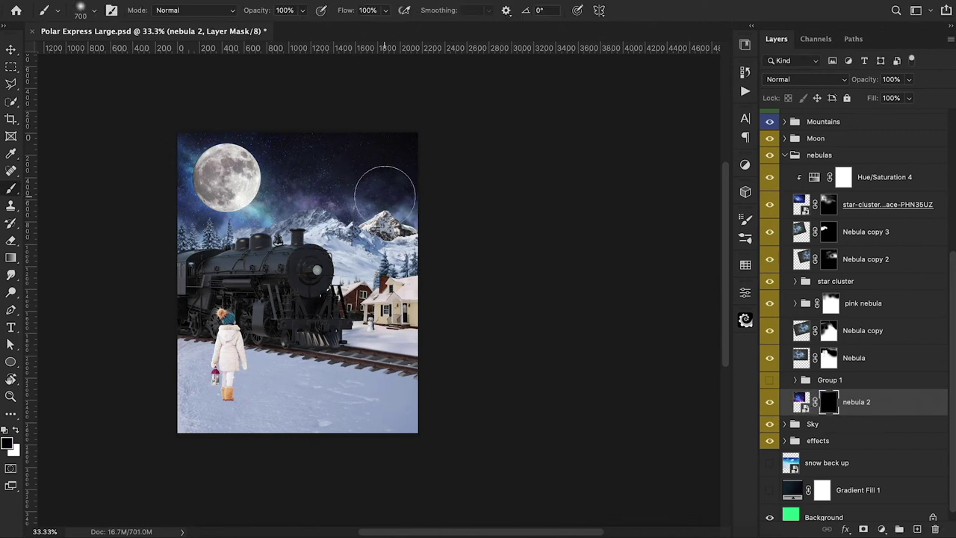
key("x")
left_click(234, 282)
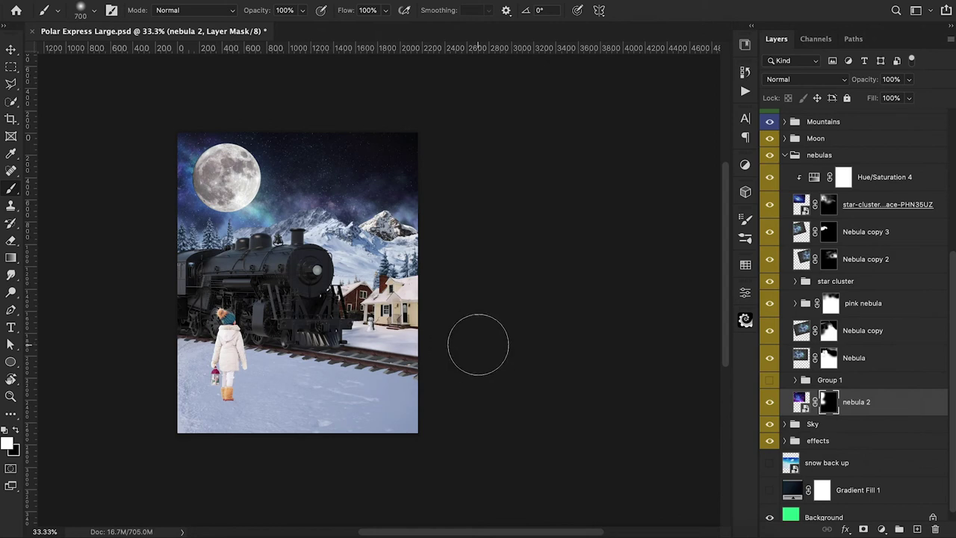
Move nebula 2 above Group 1, show Group 1 and add a layer mask to it
left_click_drag(859, 403, 859, 373)
left_click(854, 408)
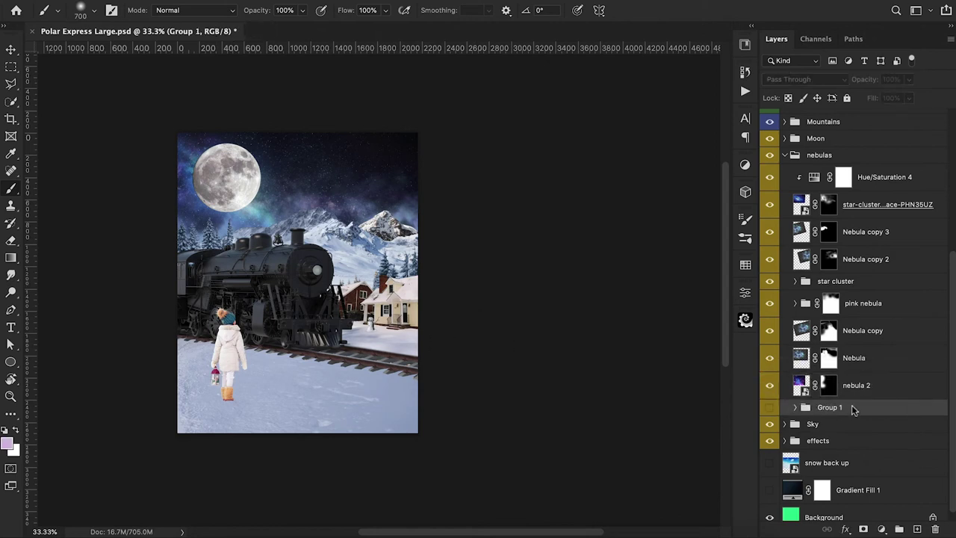
left_click(769, 398)
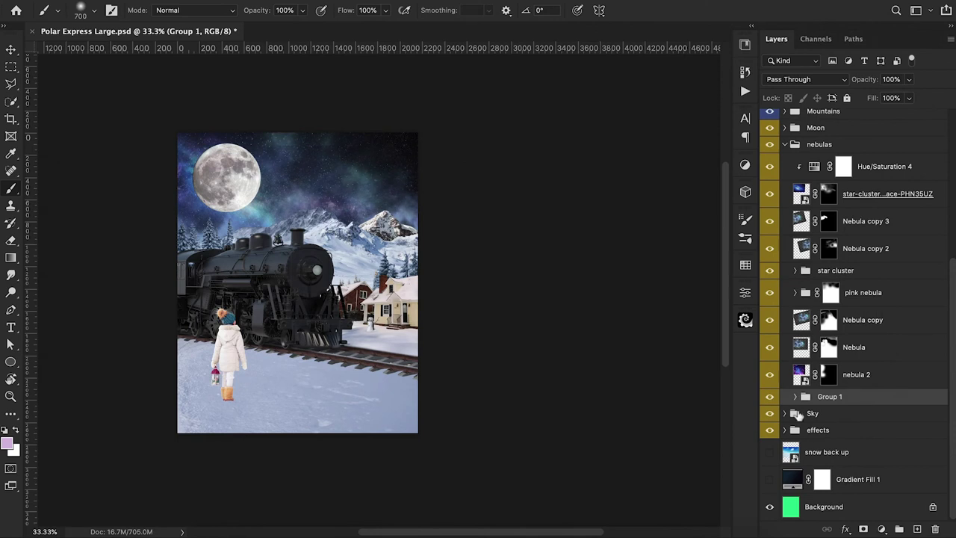
left_click(863, 529)
Touch up the Nebula layer mask in the sky's upper right and set Group 1's opacity to 28%, comparing the sky with and without it
left_click(828, 348)
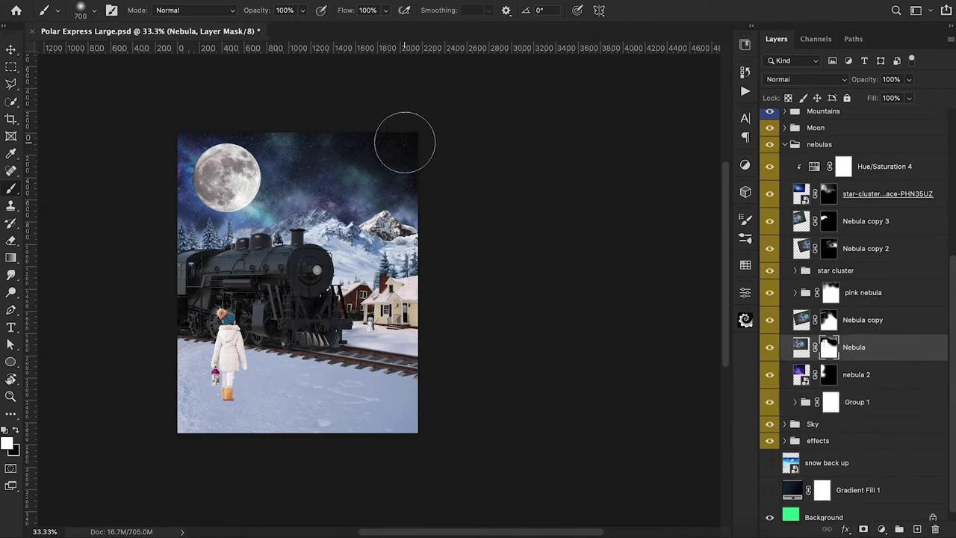
key("x")
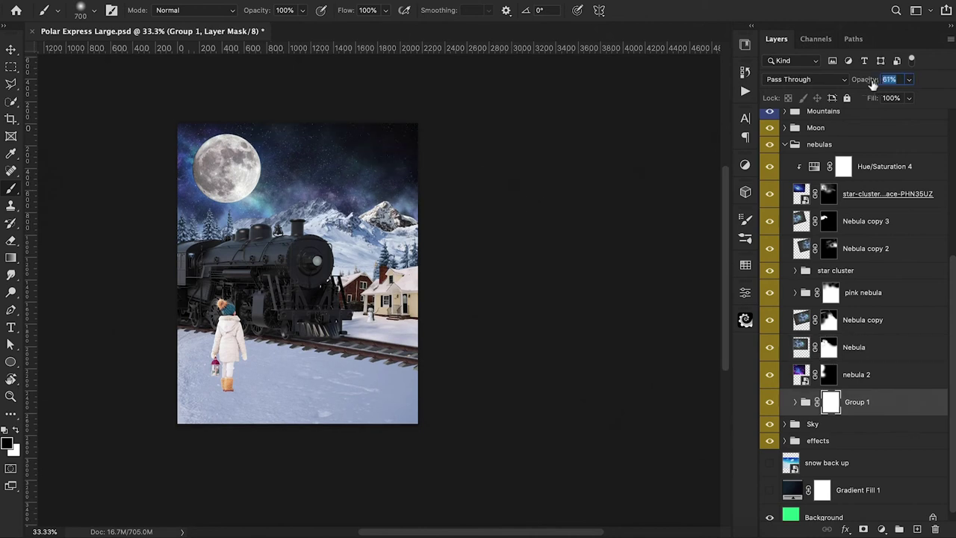
left_click_drag(873, 82, 857, 92)
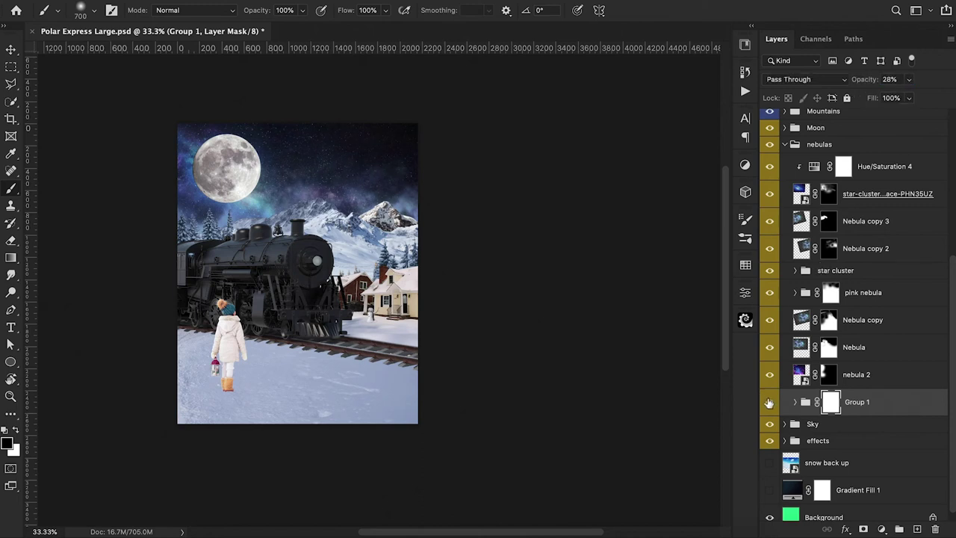
mouse_move(402, 173)
left_mouse_down()
mouse_move(359, 146)
mouse_move(383, 136)
left_mouse_up()
left_click(770, 403)
left_click(770, 403)
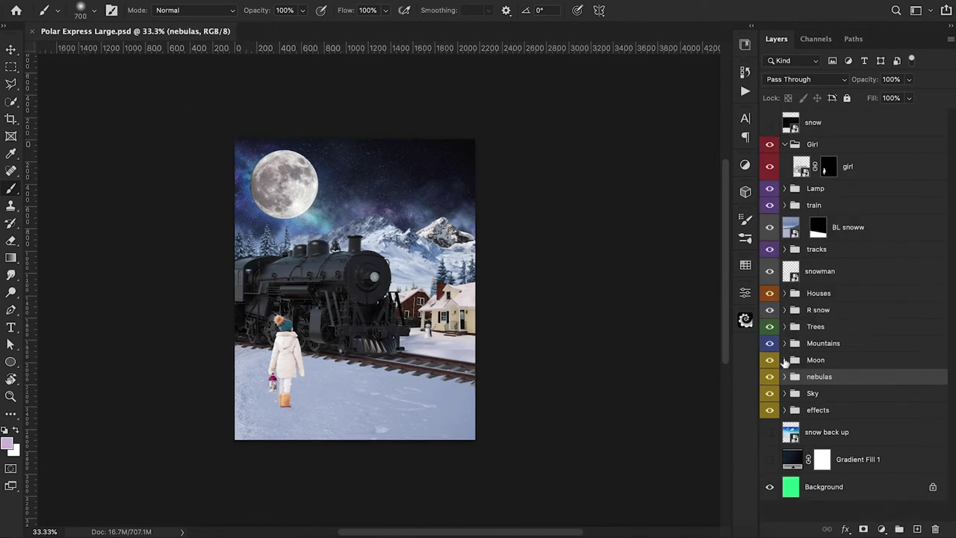
Paint a soft white glow on a glow 1 layer beneath moon 1, and a rim along the moon's edge on another layer at 60 px
left_click(785, 361)
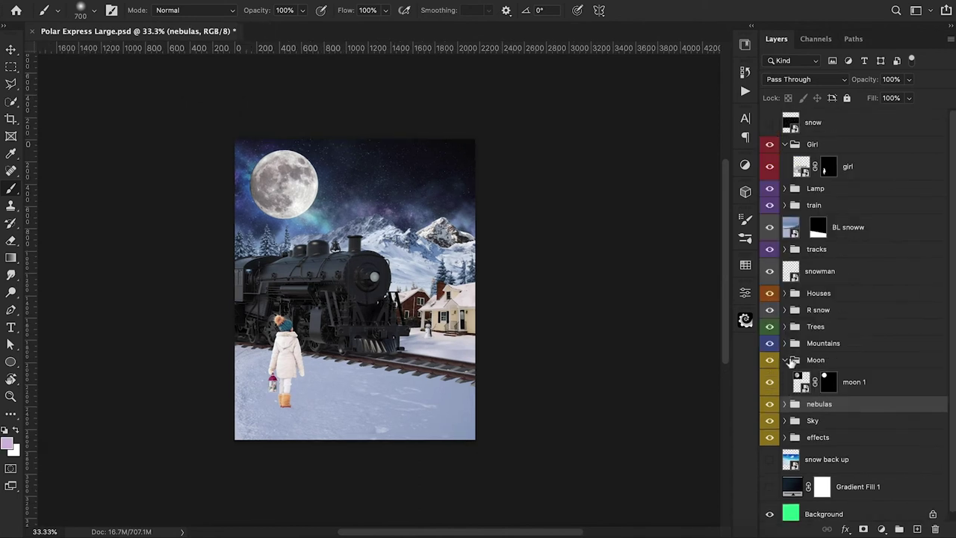
left_click(863, 383)
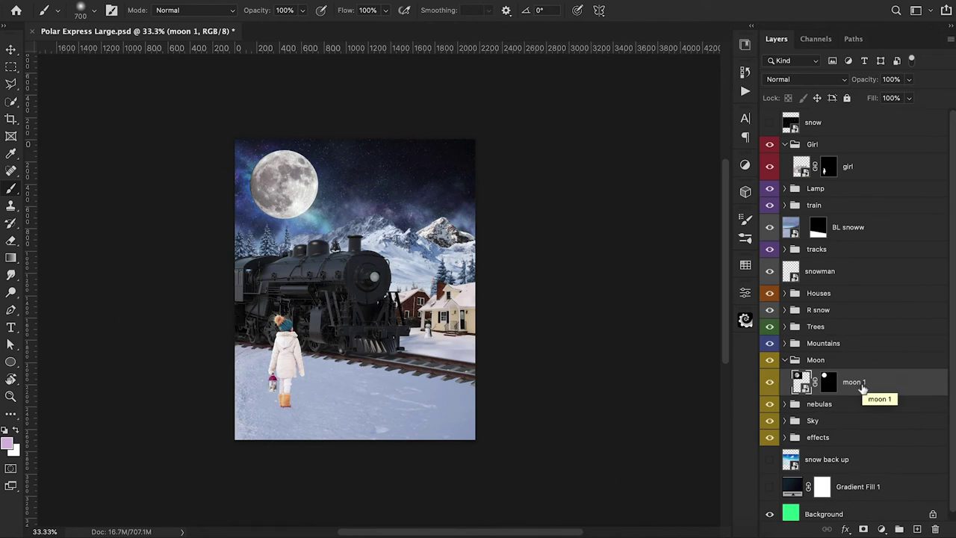
left_click(917, 529, "ctrl")
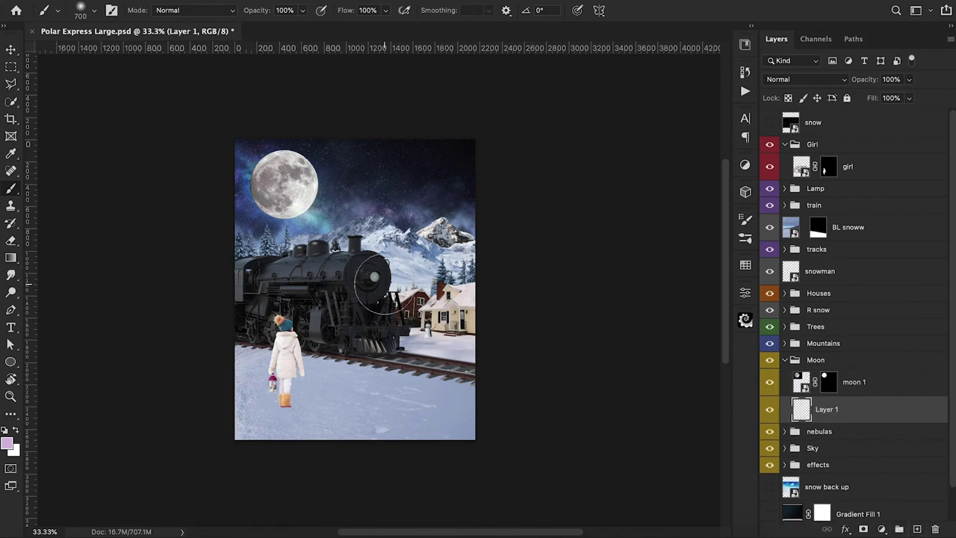
key("x")
left_click(286, 187)
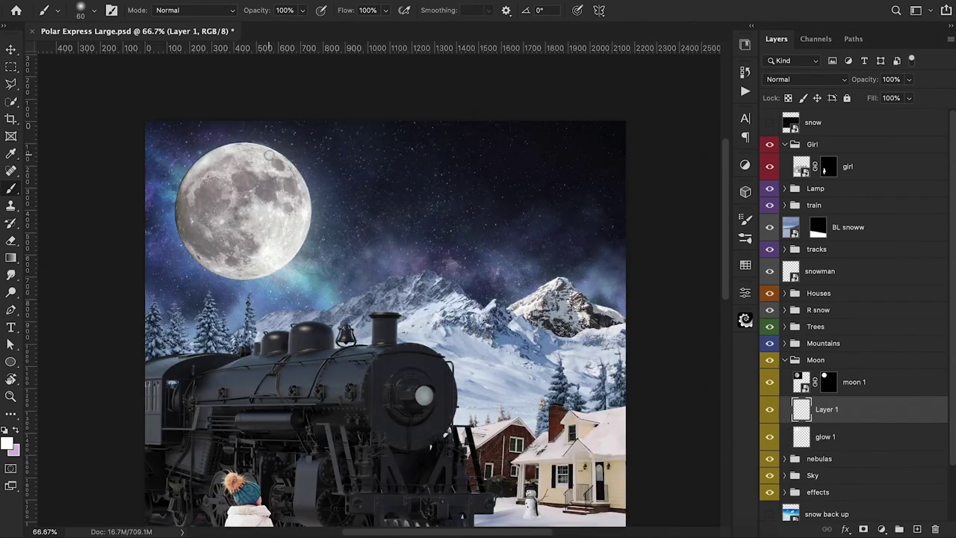
mouse_move(305, 211)
left_mouse_down()
mouse_move(287, 256)
mouse_move(258, 271)
left_mouse_up()
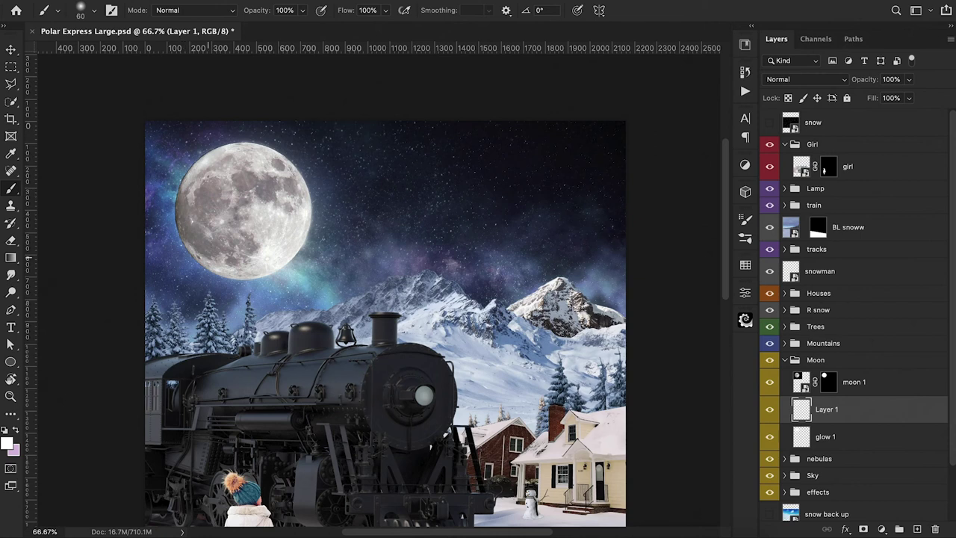
Remove the dark fringe along the moon's upper edge by painting black on the moon 1 mask with a 9 px brush
left_click(830, 383)
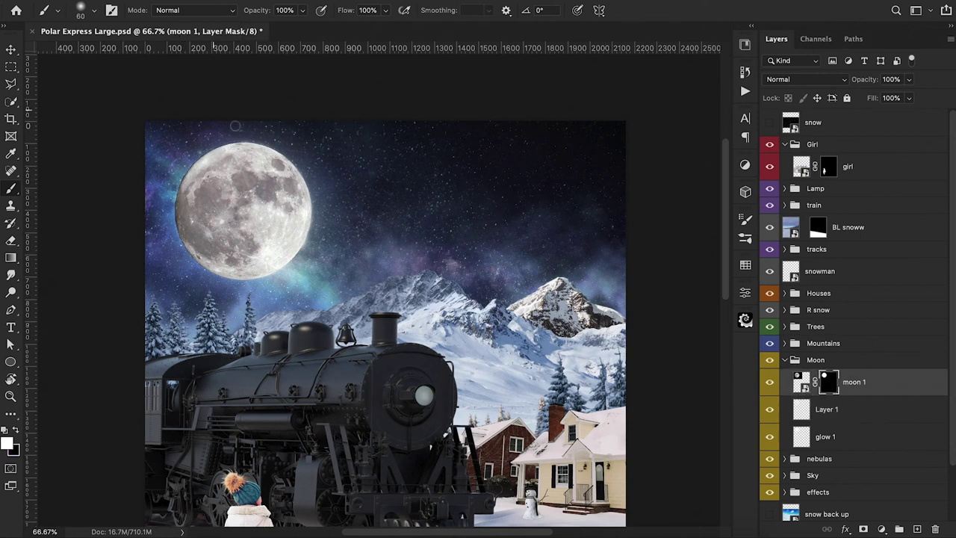
left_click(79, 9)
left_click(200, 177)
key("Return")
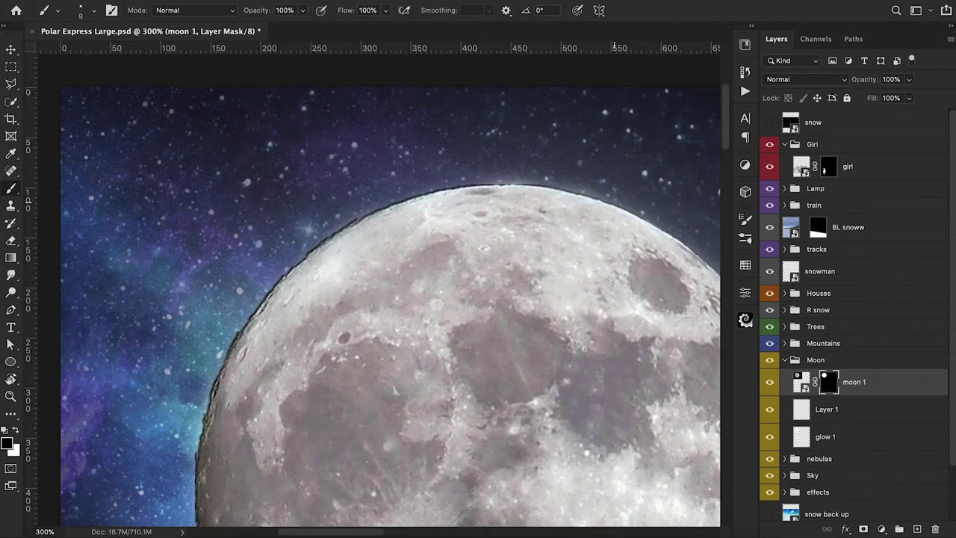
left_click_drag(526, 182, 399, 195)
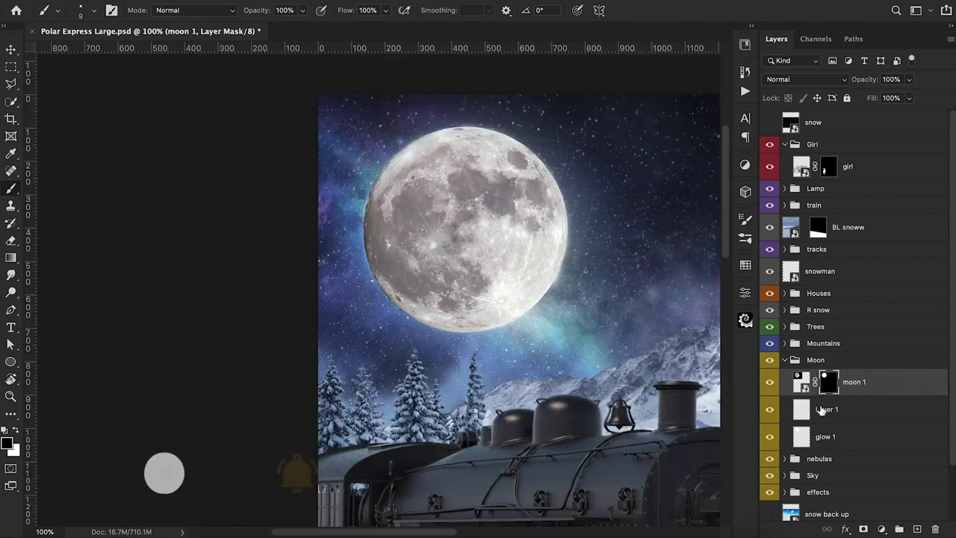
Rename the layer directly below moon 1 as rim 1
left_click(828, 409)
double_click(827, 410)
key("Return")
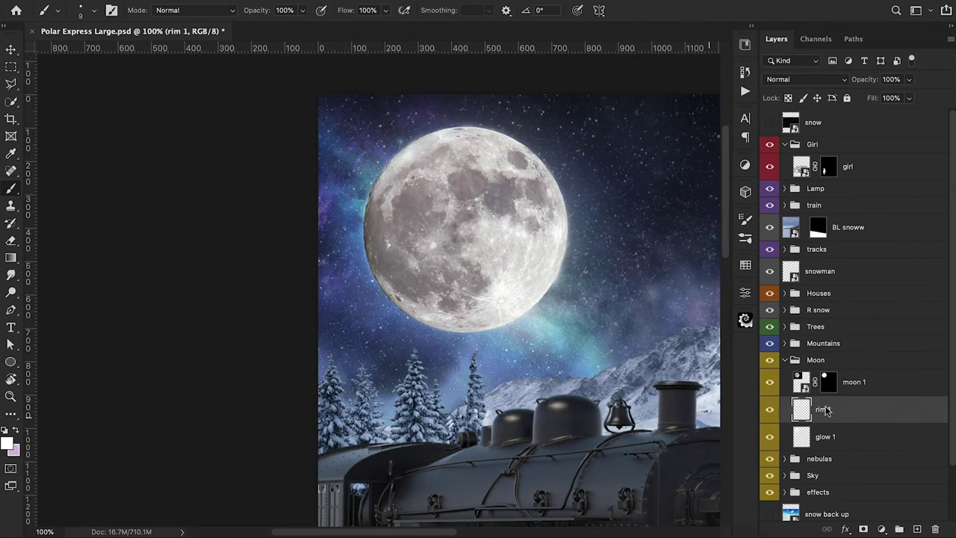
Paint a white rim light around the moon on the rim 1 layer with a 25 px Soft Round brush, and compare it hidden and shown
key("ctrl+plus")
left_click(81, 11)
left_click(128, 180)
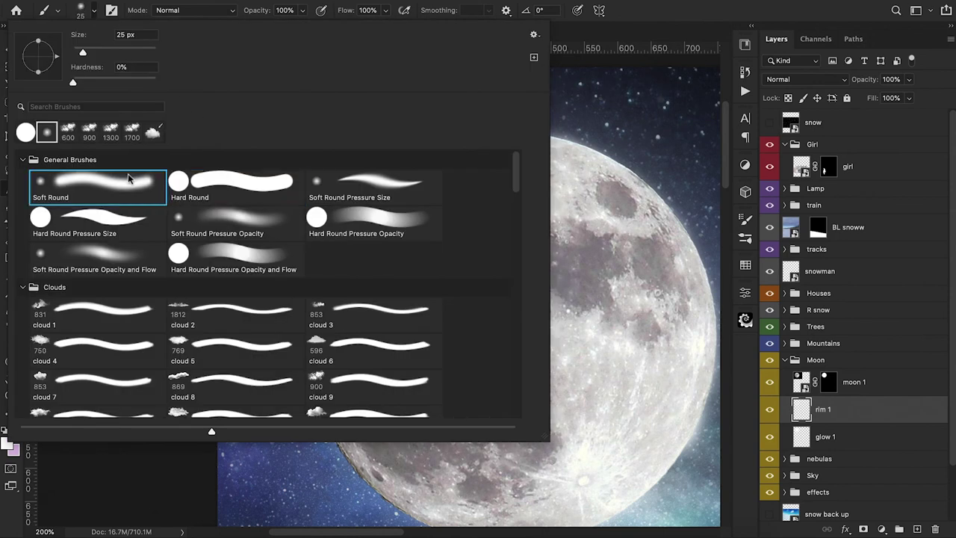
key("Return")
left_click_drag(357, 220, 332, 261)
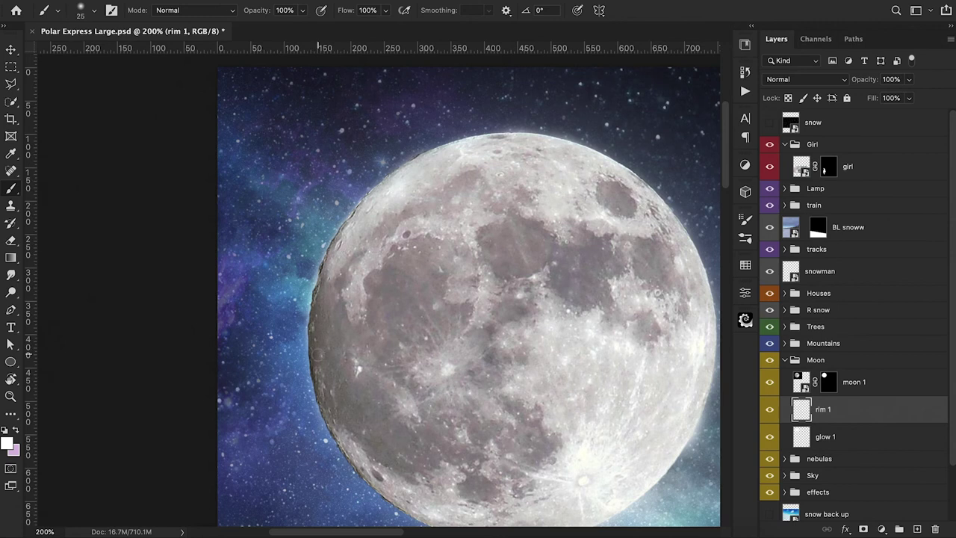
scroll(316, 318, "down", 2)
scroll(325, 358, "down", 4)
scroll(325, 358, "right", 2)
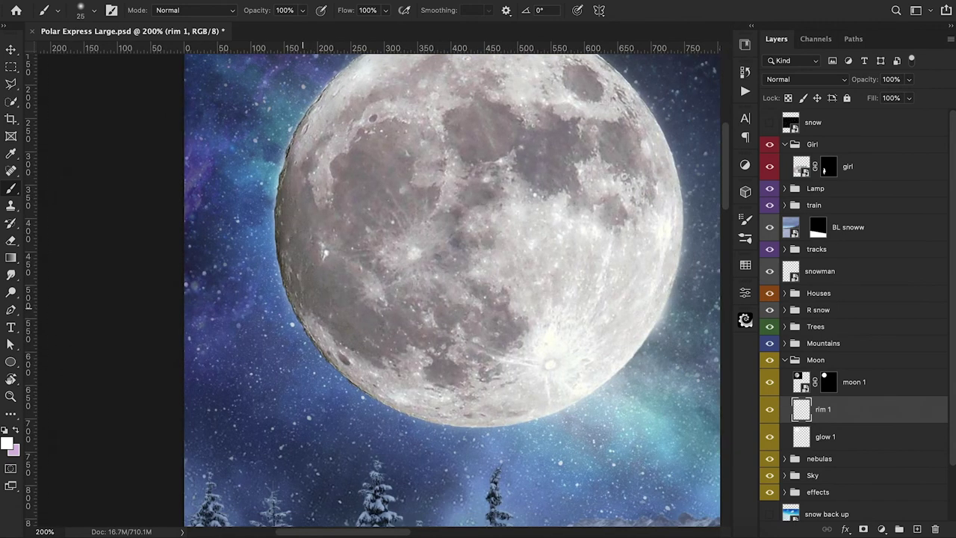
scroll(326, 254, "down", 3)
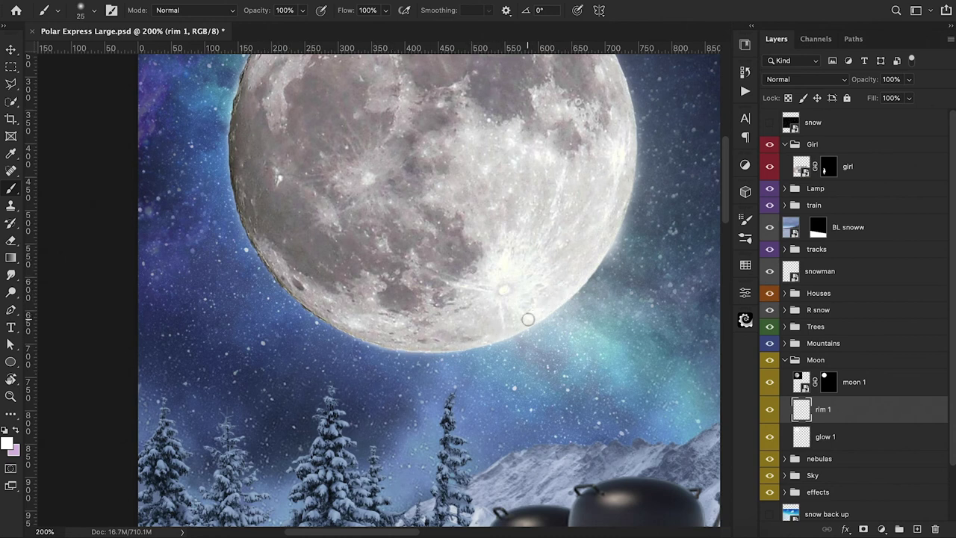
key("ctrl+minus")
key("ctrl+minus")
left_click(769, 412)
left_click(769, 409)
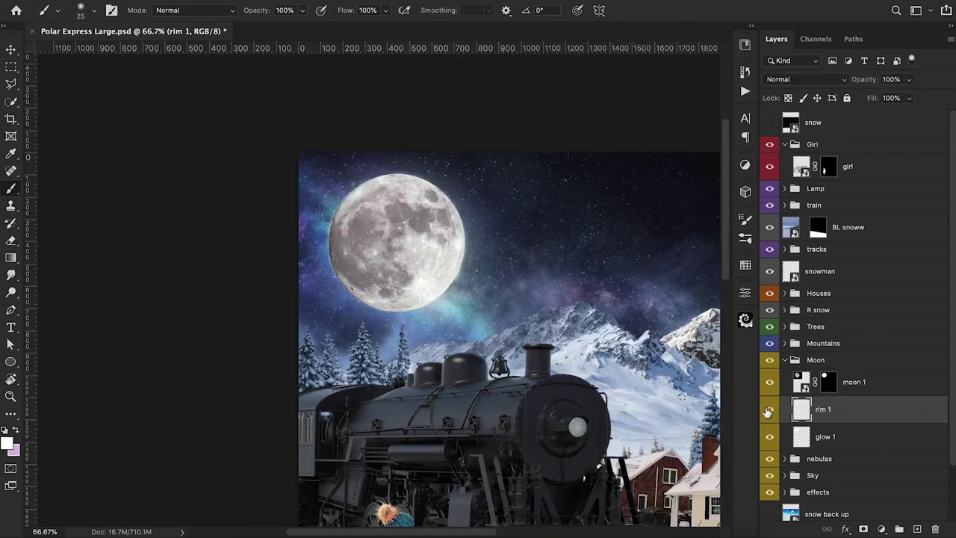
Duplicate rim 1, add a layer mask to the copy and soften the rim light around the moon's edge with black
key("ctrl+j")
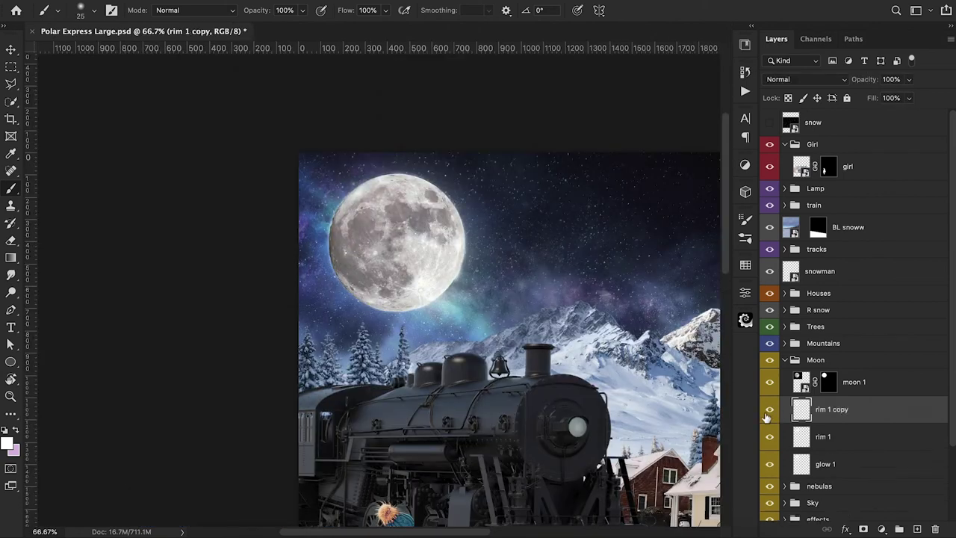
left_click(863, 529)
scroll(441, 269, "up", 5)
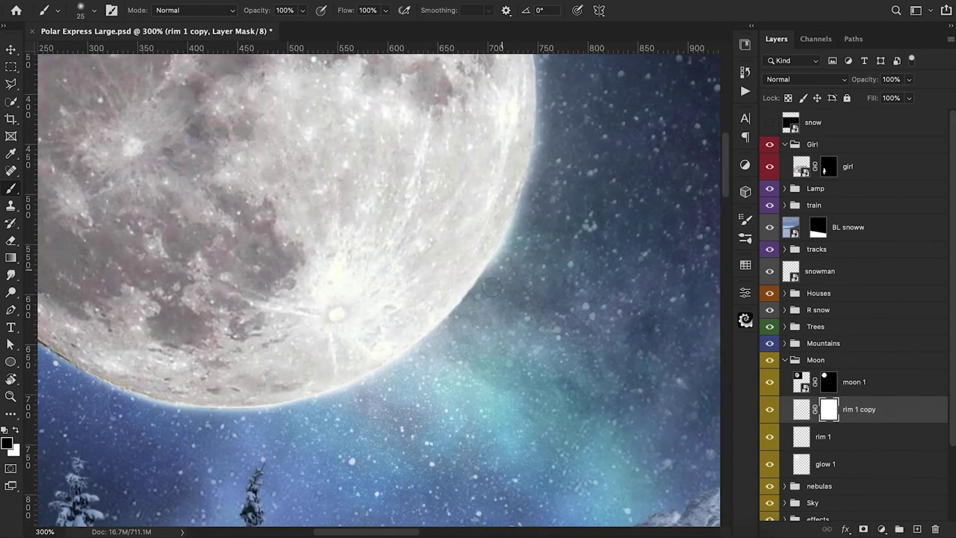
scroll(488, 306, "down", 5)
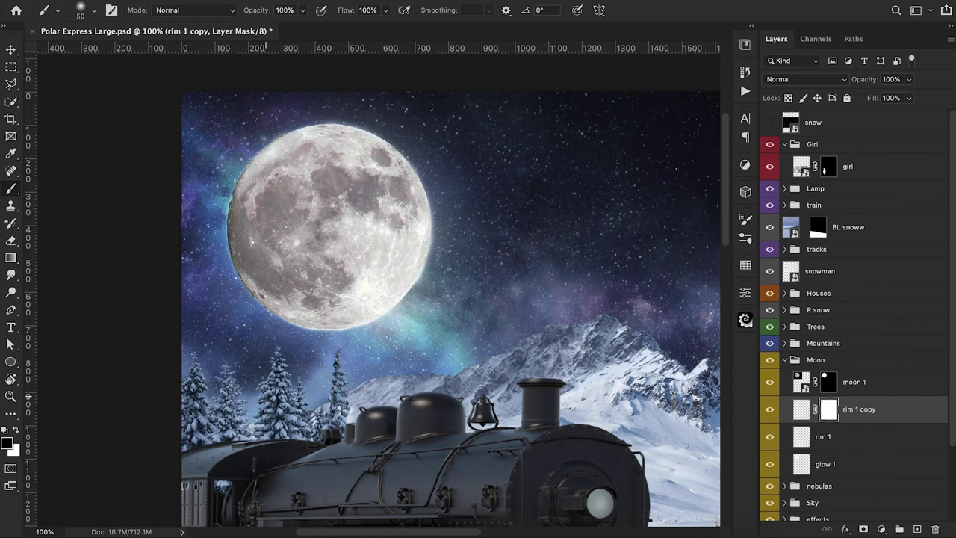
Add a Color Balance adjustment above moon 1 and clip it to the moon
key("ctrl+minus")
key("ctrl+minus")
left_click(882, 529)
left_click(860, 396)
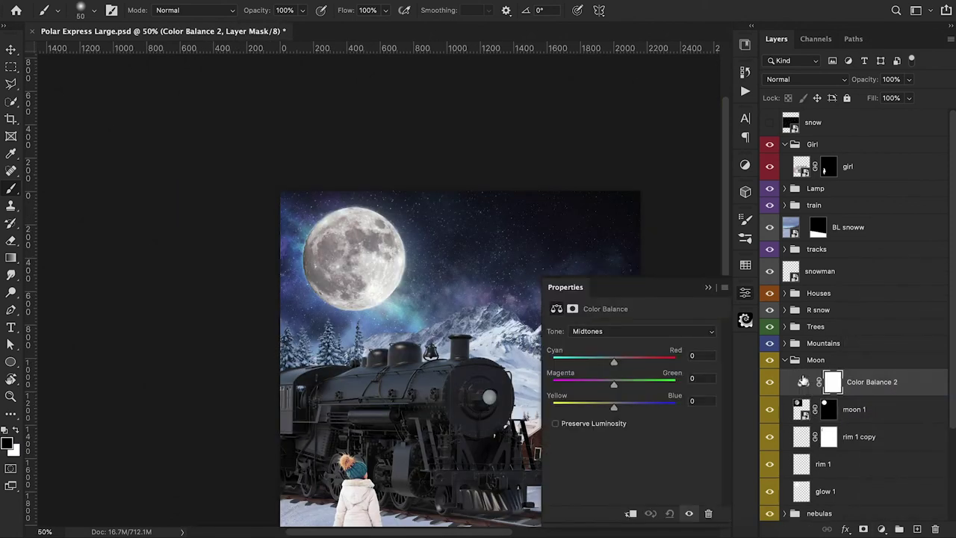
left_click(798, 396, "alt")
Shift the moon's Color Balance midtones slightly toward cyan and go through its other tonal ranges
mouse_move(614, 362)
left_mouse_down()
mouse_move(604, 362)
mouse_move(615, 366)
mouse_move(606, 391)
mouse_move(620, 411)
mouse_move(606, 365)
left_mouse_up()
left_click(611, 338)
left_click(598, 319)
left_click(616, 332)
left_click(613, 348)
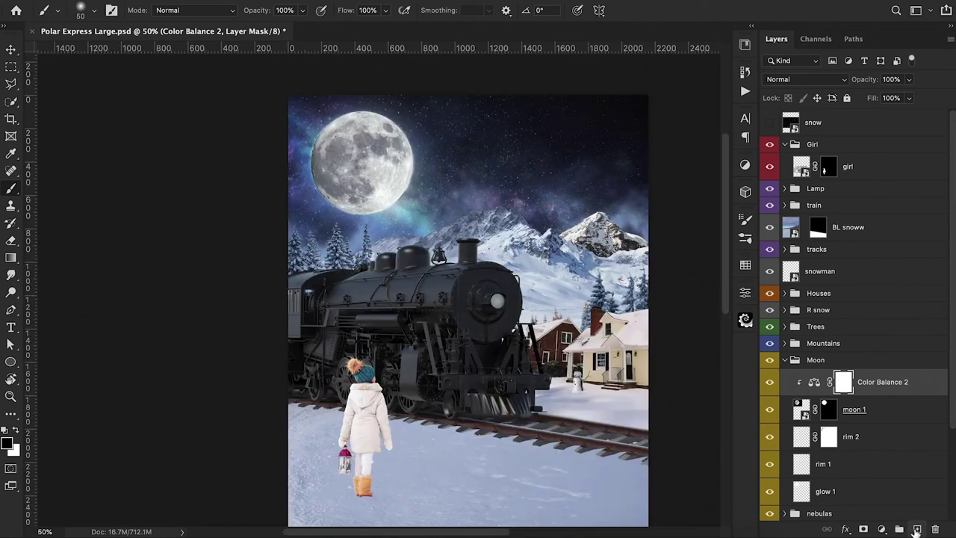
Add a layer clipped to moon 1, paint white on the moon with a 125 px soft brush and name the layer overlay 1
left_click(918, 529)
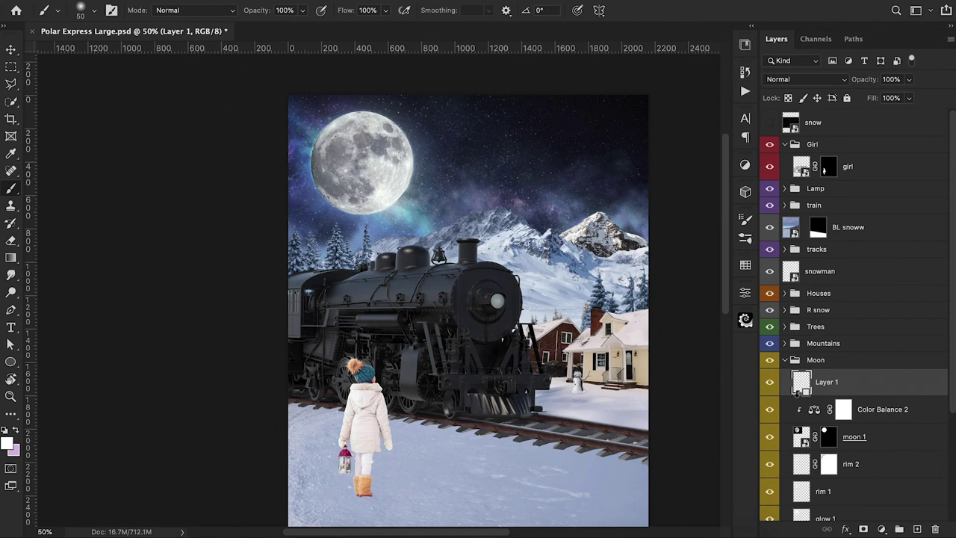
left_click(798, 391, "alt")
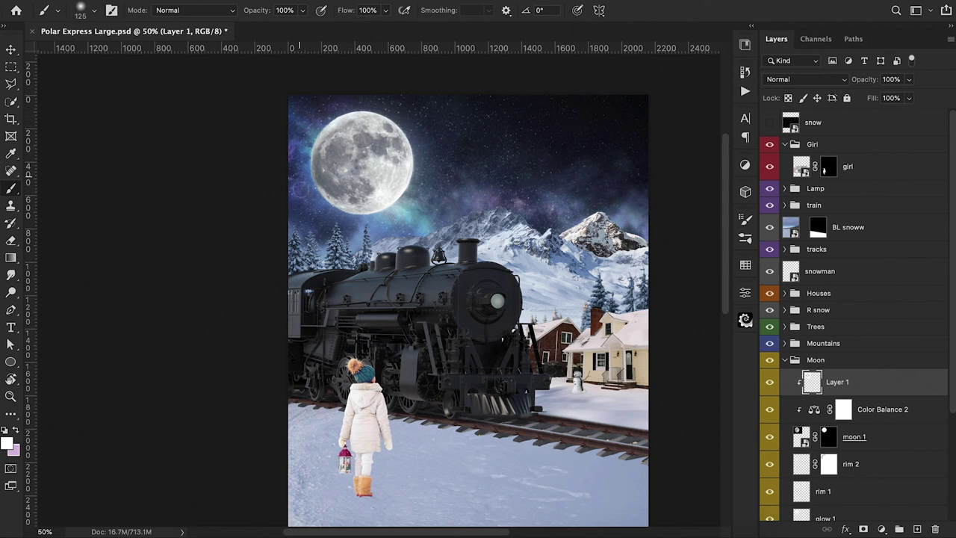
double_click(837, 382)
type("overlay 1")
key("Return")
On a new layer above overlay 1, paint soft white light over the moon, using 300 px at 30% opacity and 175 px at 10%
left_click(918, 529)
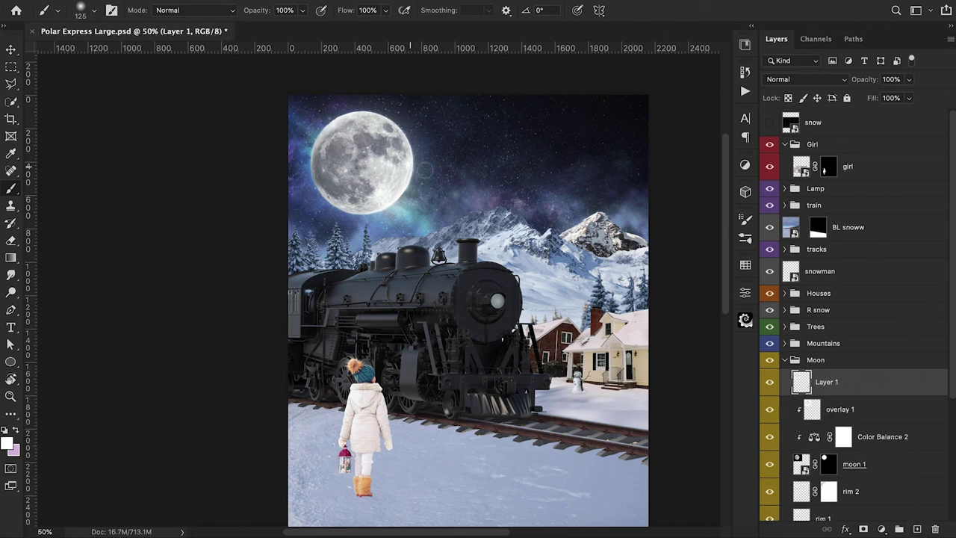
key("bracketright")
key("bracketright")
key("bracketright")
key("bracketright")
key("3")
left_click(362, 166)
key("bracketleft")
key("bracketleft")
key("bracketleft")
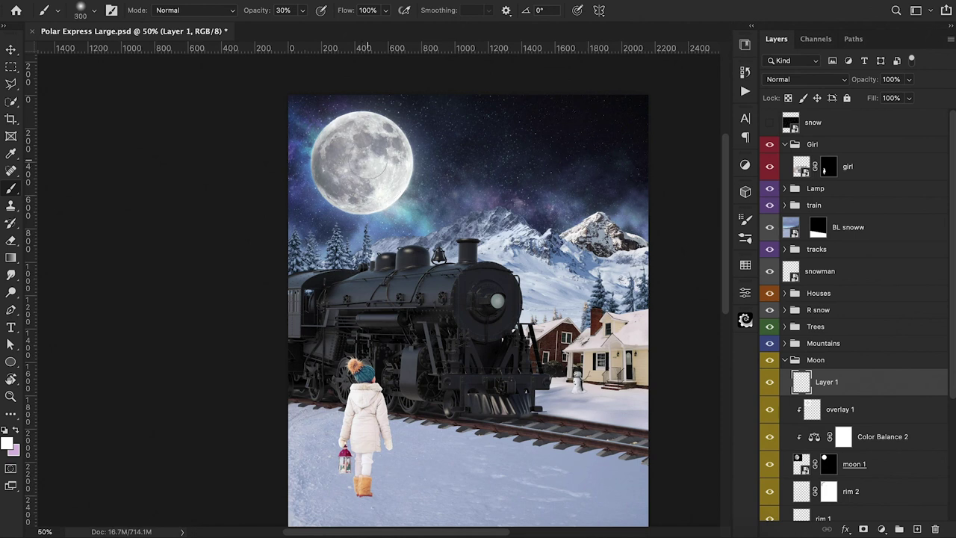
left_click(360, 191)
left_click(373, 193)
mouse_move(371, 190)
left_mouse_down()
mouse_move(391, 166)
mouse_move(370, 127)
left_mouse_up()
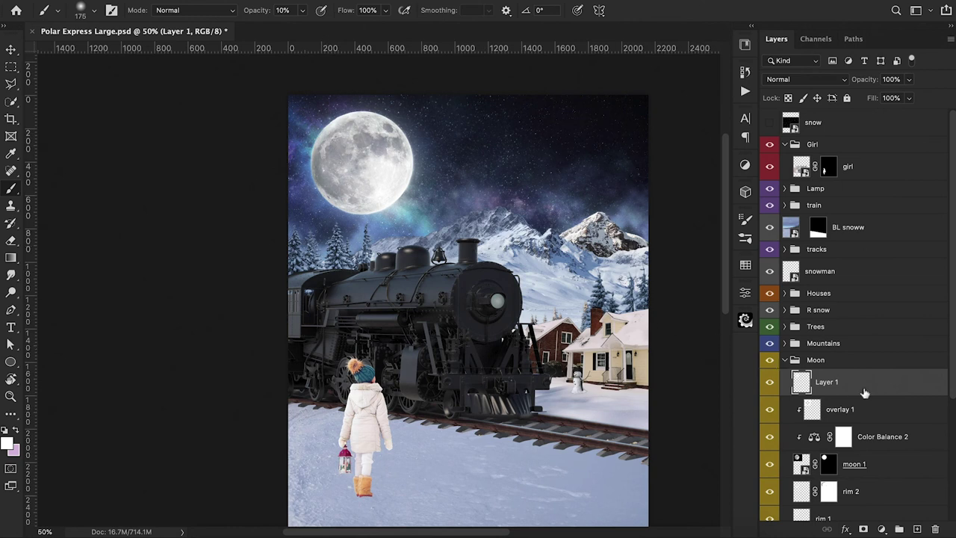
Clip the new highlight layer to moon 1 and rename it overlay 2
left_click(803, 396, "alt")
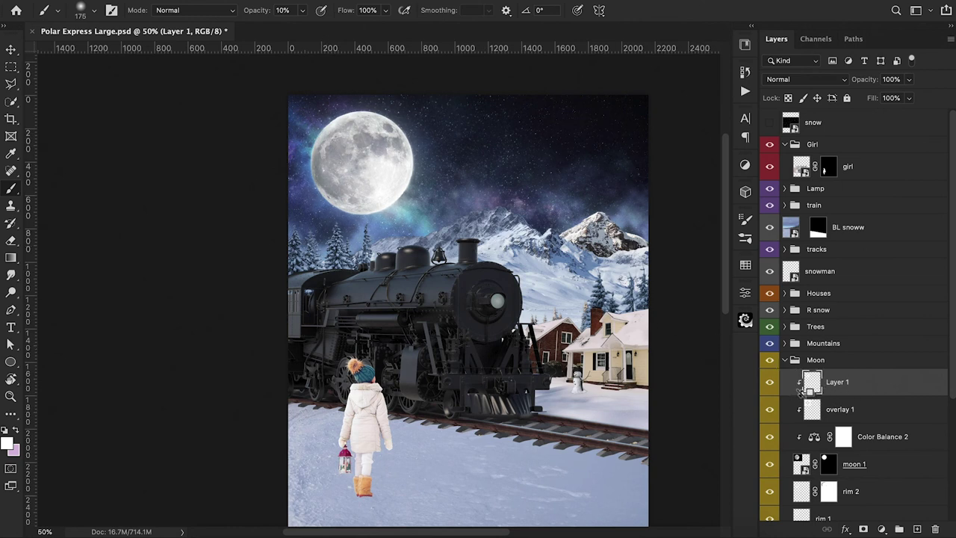
double_click(836, 381)
type("ov")
key("Return")
key("ctrl+minus")
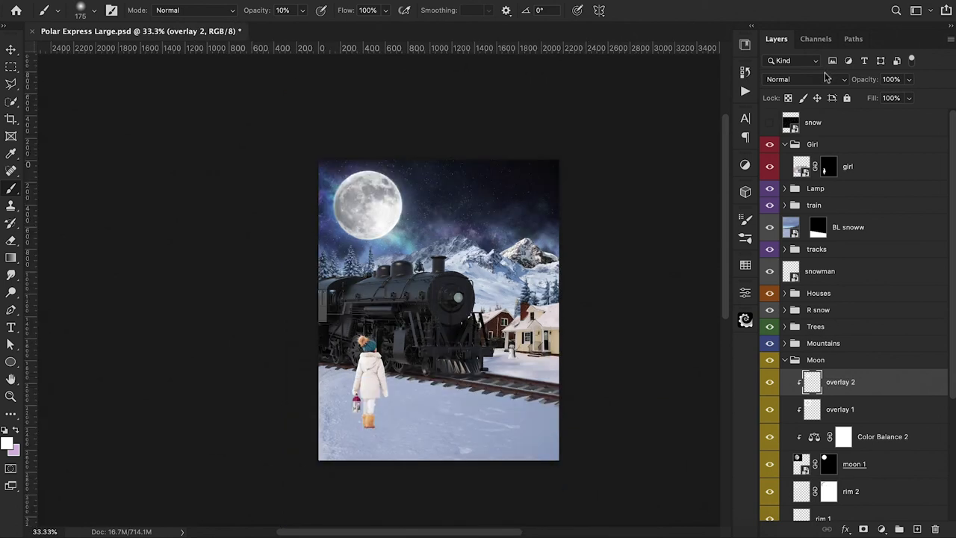
Set the overlay 2 layer's blend mode to Overlay and toggle its visibility to compare the moon with and without it
left_click(821, 79)
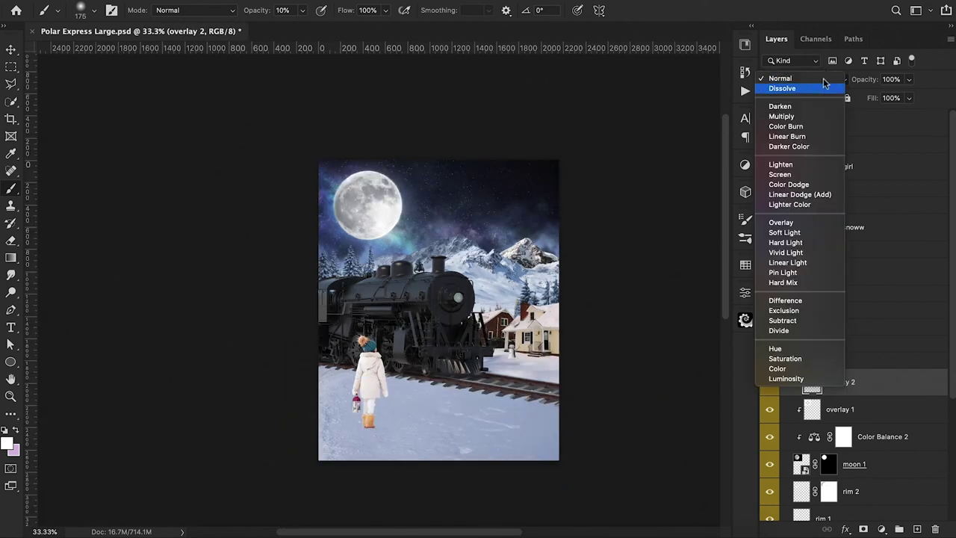
left_click(817, 228)
left_click(770, 382)
left_click(771, 383)
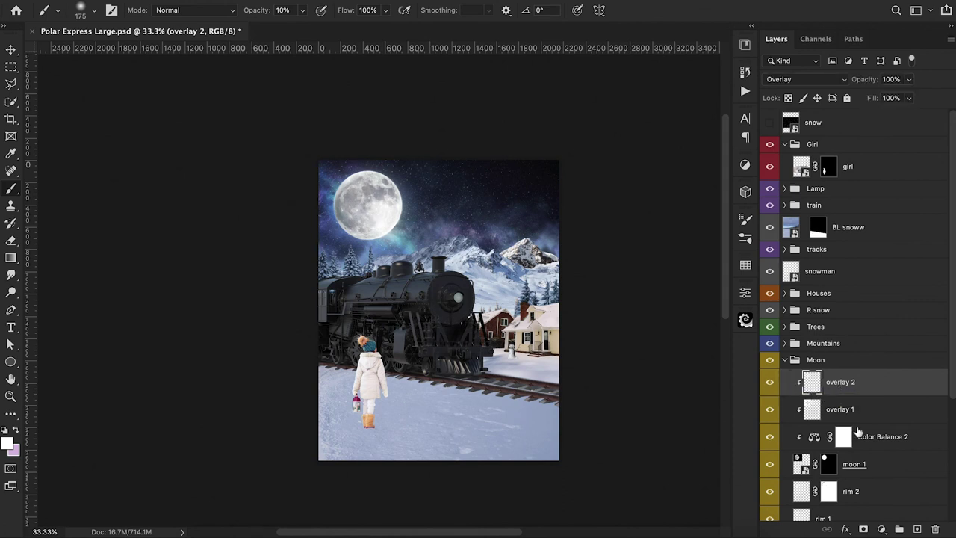
Add a layer clipped above overlay 2 and dab soft white light at the moon's left side with a 600 px brush at 30% opacity
left_click(918, 529)
left_click(802, 396, "alt")
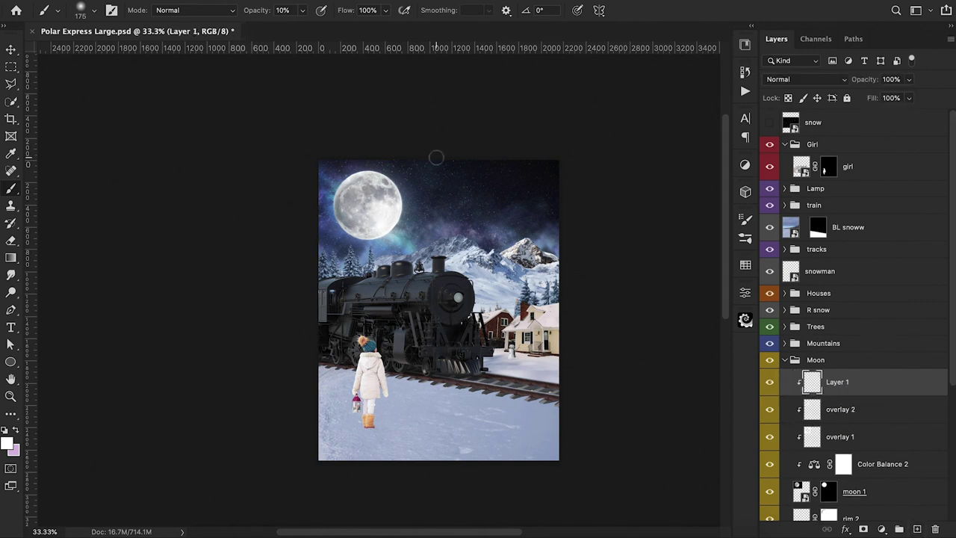
key("bracketright")
key("bracketright")
key("bracketright")
key("bracketright")
key("bracketright")
key("bracketright")
key("3")
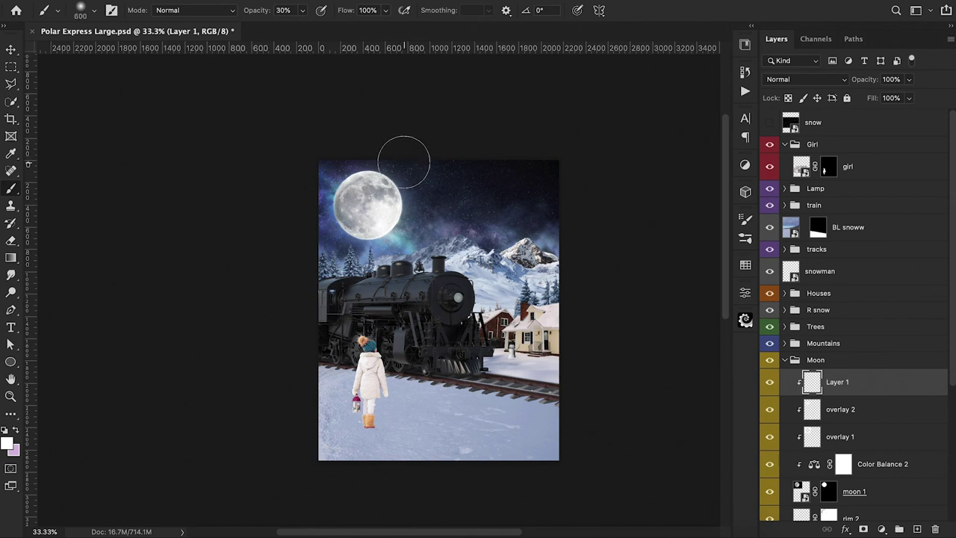
left_click(317, 215)
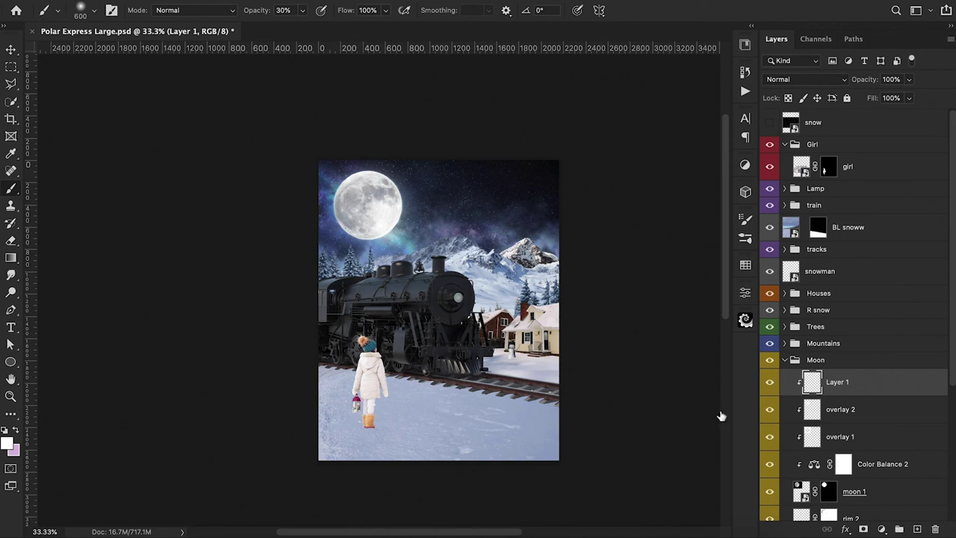
Rename the new clipped highlight layer to overlay 3
double_click(837, 383)
type("overlay 3")
key("Return")
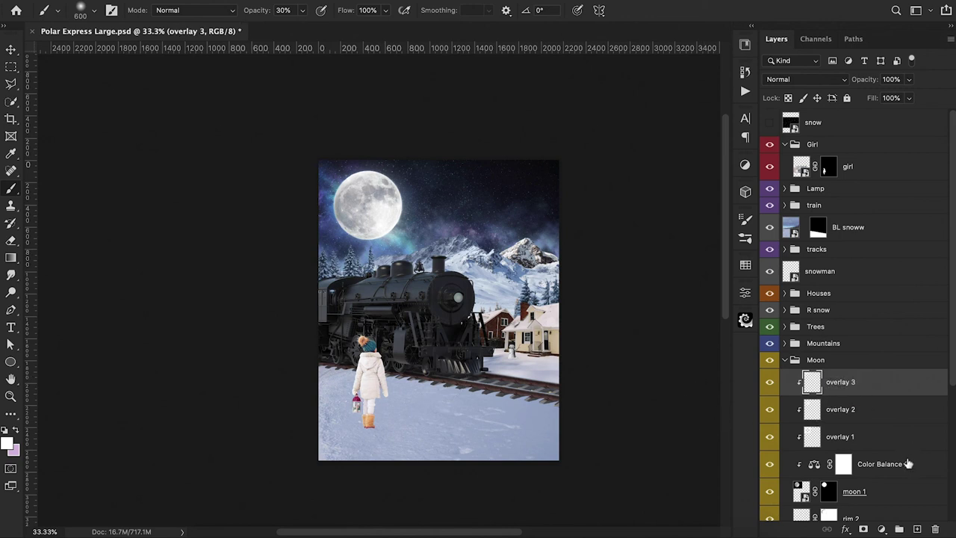
Add a new layer between rim 2 and moon 1 and set the foreground color to pale cyan-blue dbf9ff
scroll(904, 458, "down", 3)
left_click(874, 396)
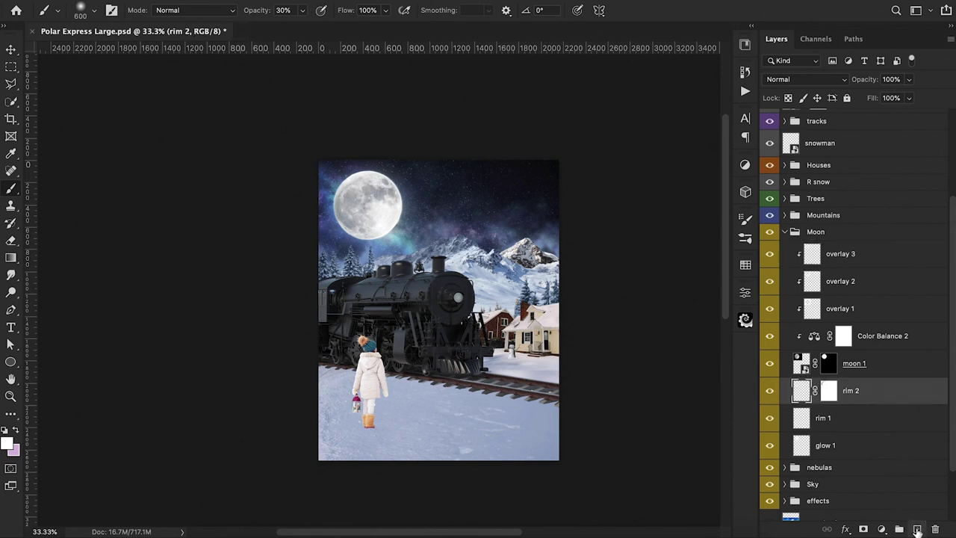
left_click(917, 529)
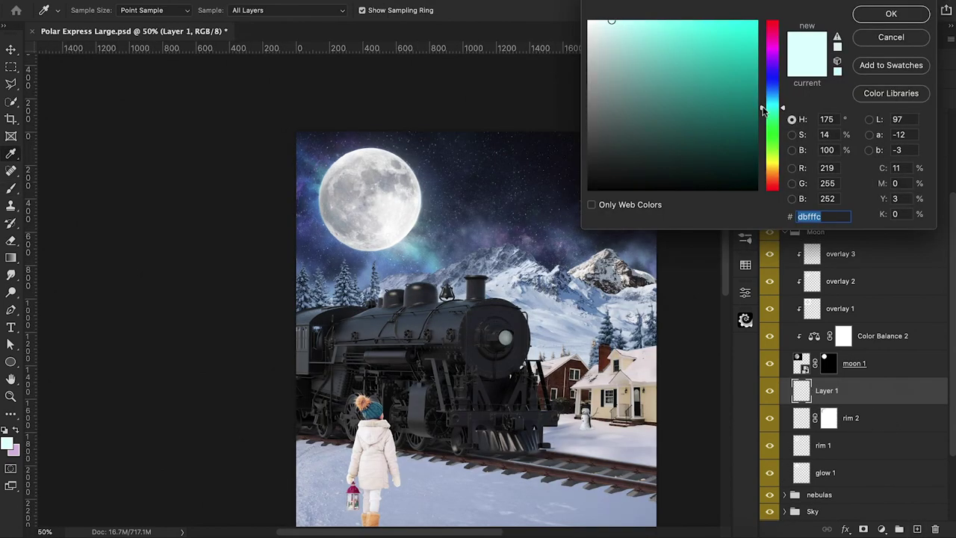
left_click_drag(762, 109, 762, 100)
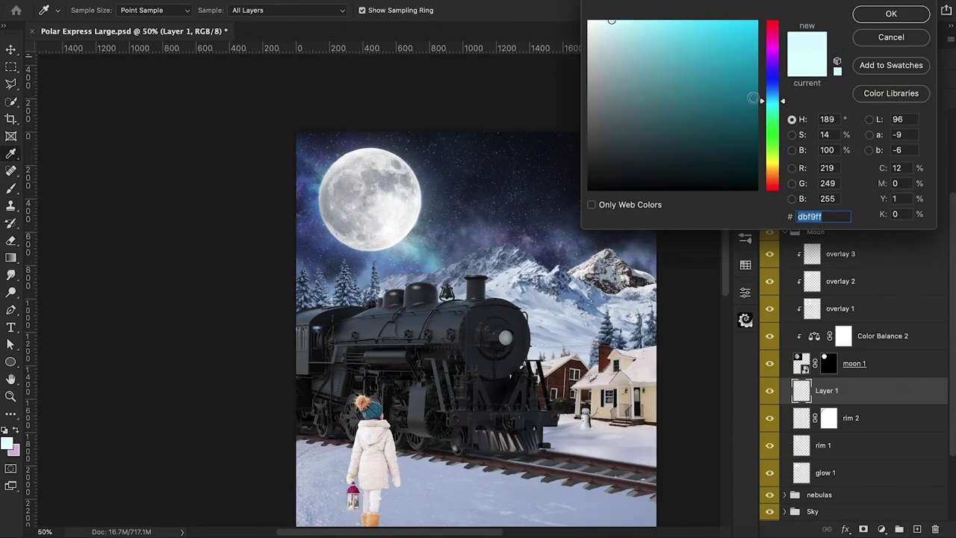
left_click(892, 13)
Paint a soft pale-blue glow around the moon's edge with a 250 px brush, using 30% and 20% opacity
key("b")
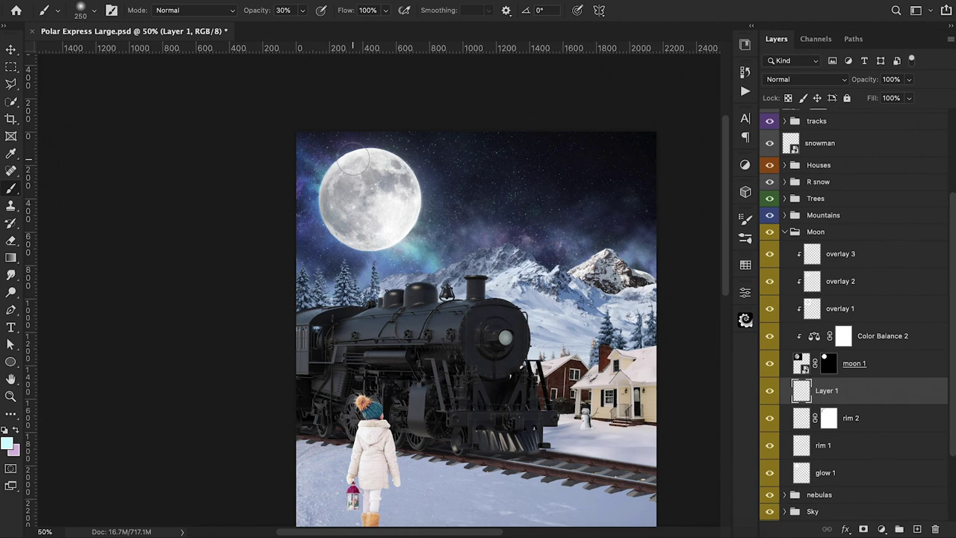
mouse_move(337, 220)
left_mouse_down()
mouse_move(368, 238)
mouse_move(405, 218)
mouse_move(411, 201)
mouse_move(396, 169)
mouse_move(356, 168)
left_mouse_up()
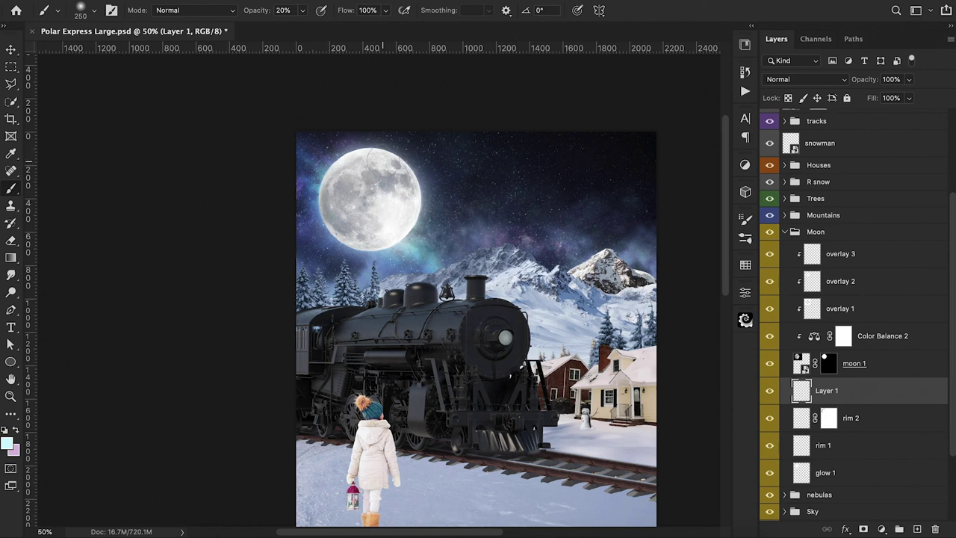
key("ctrl+minus")
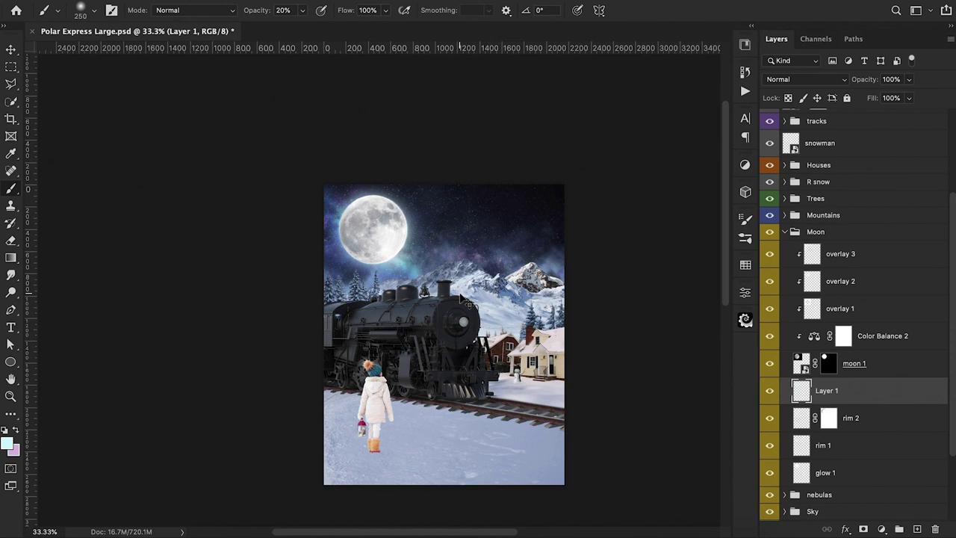